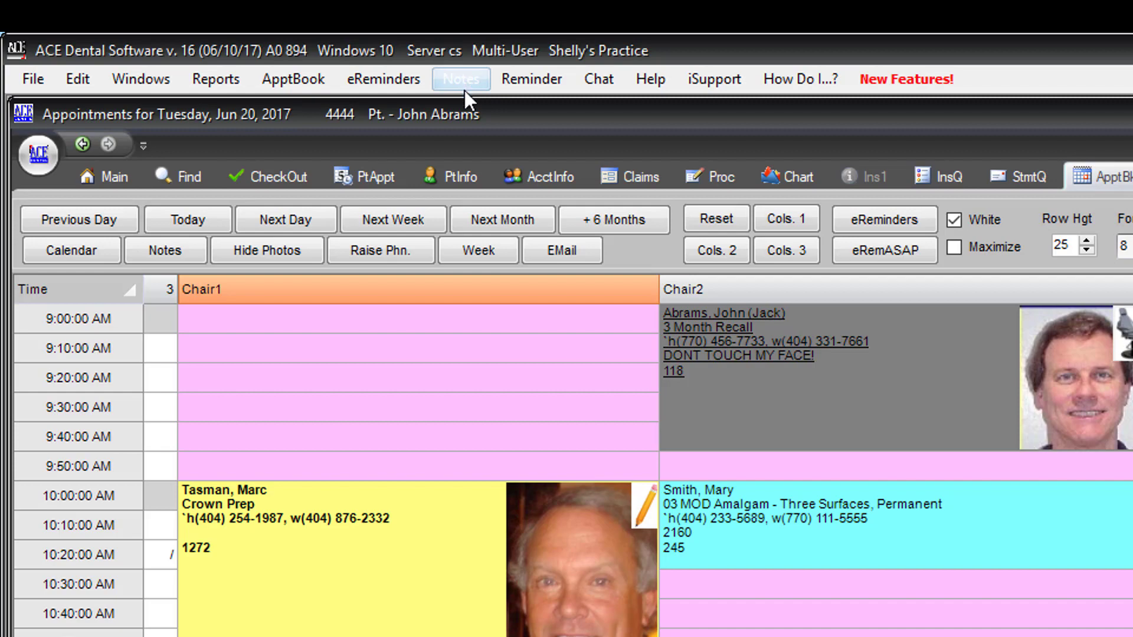
Open the current patient's clinical notes and begin an ACENote from the Crown Prep template.
left_click(465, 83)
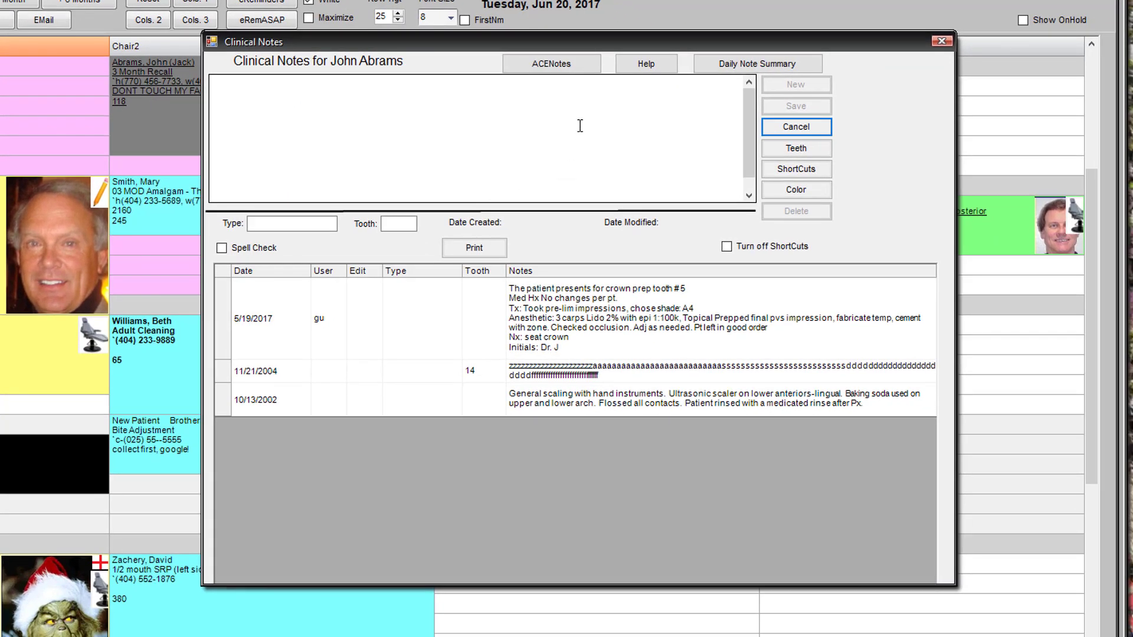
left_click(547, 71)
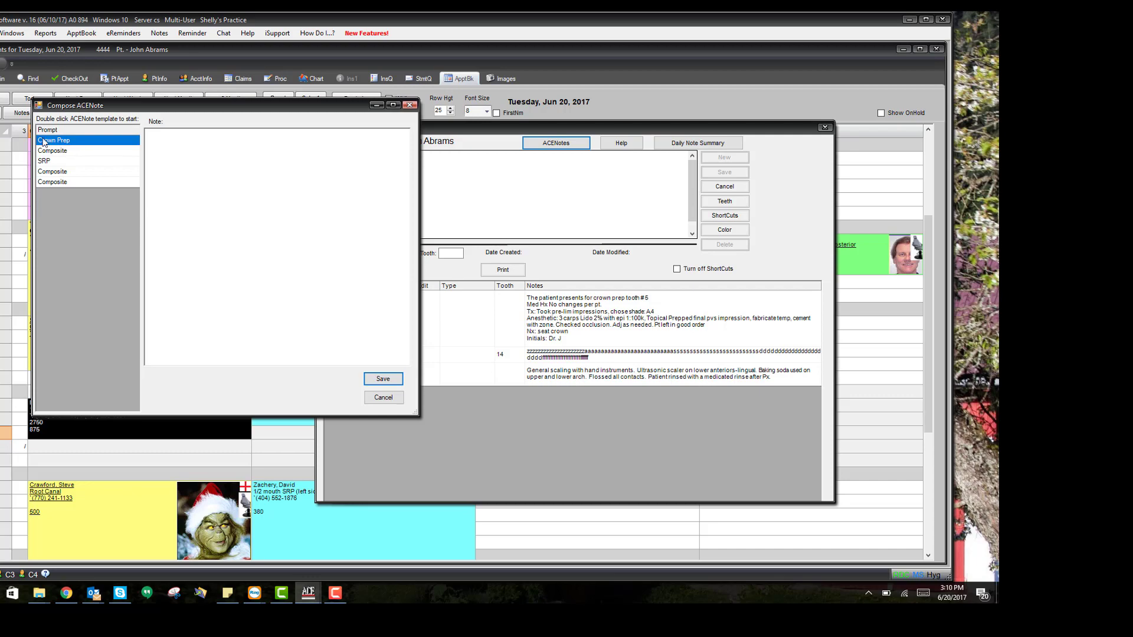
double_click(47, 141)
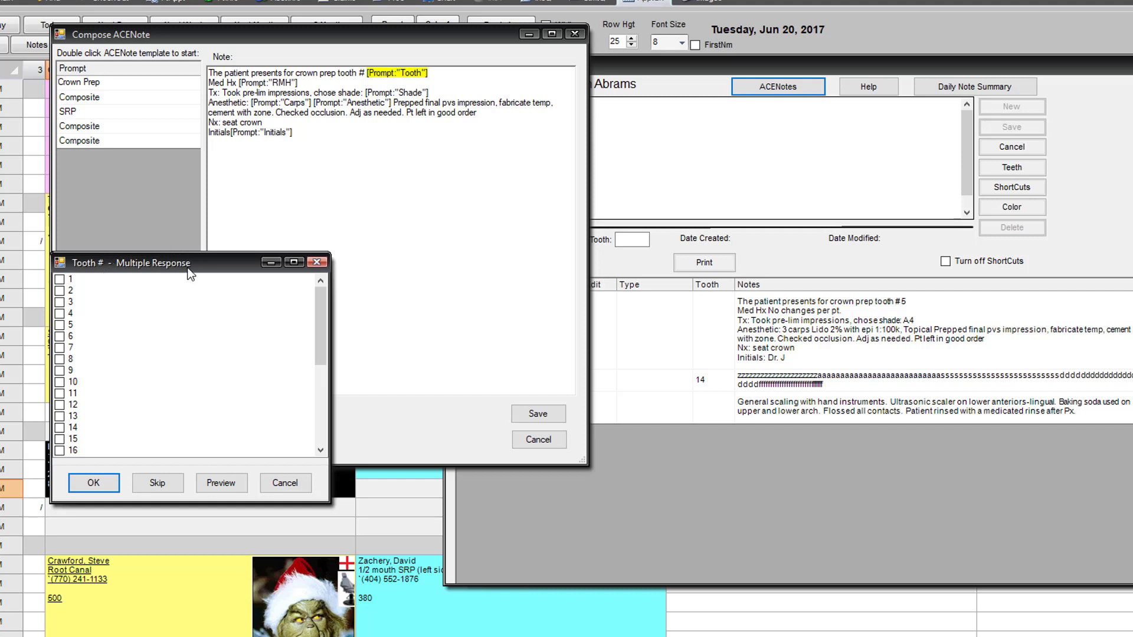
Leave the tooth prompt blank and answer the Med. Hx, shade and carps prompts with "No changes per pt.", B.1 and 3 carps.
left_click(61, 281)
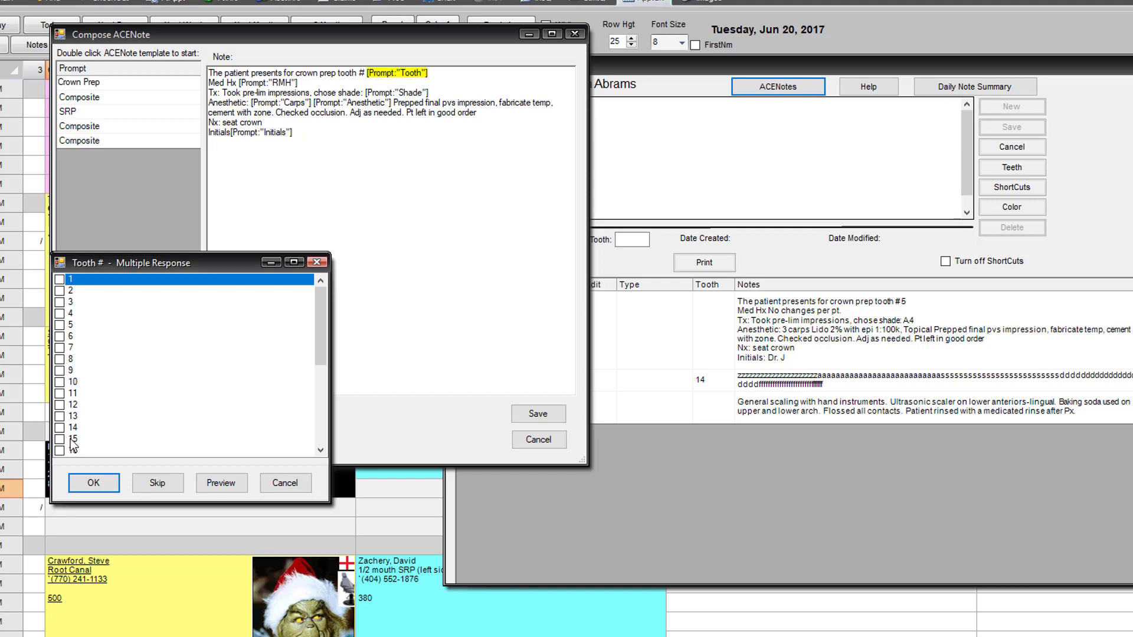
left_click(79, 483)
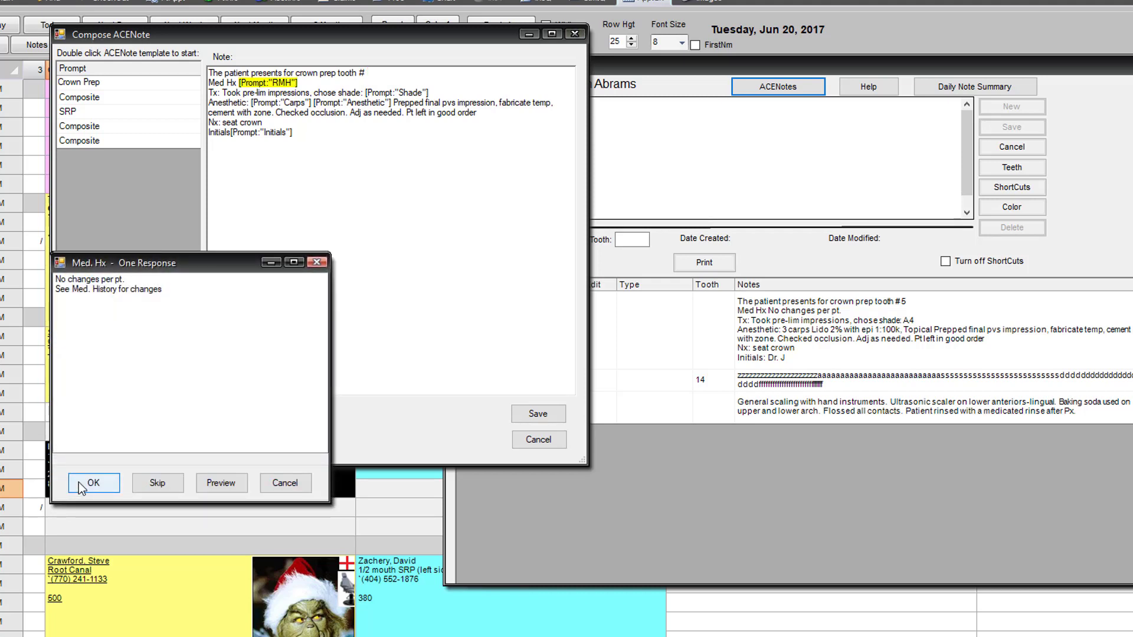
double_click(95, 282)
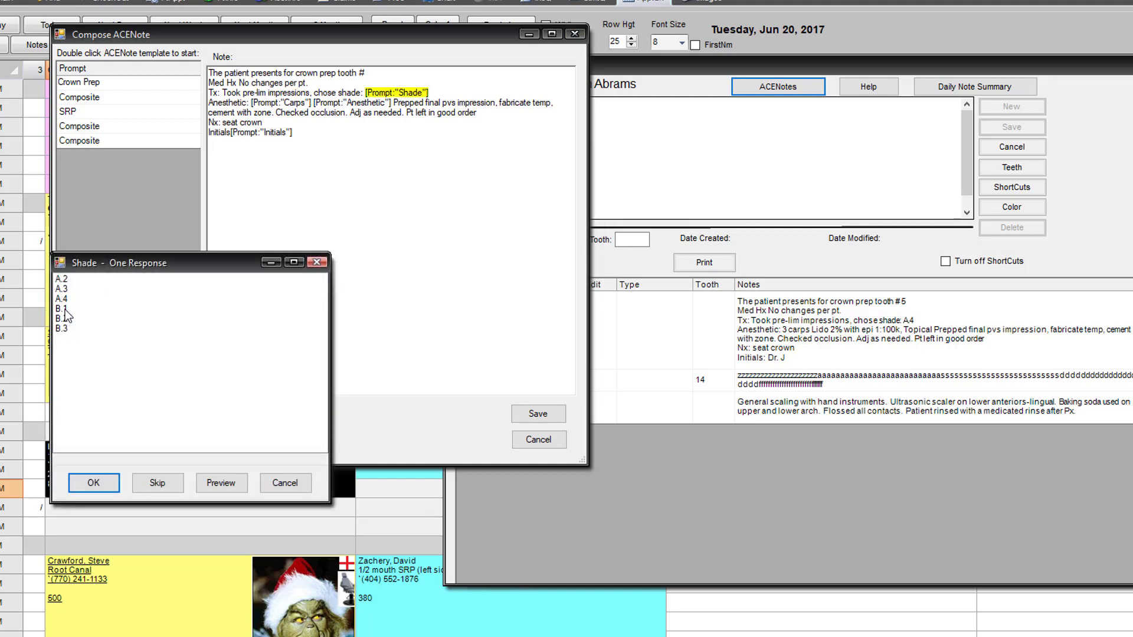
double_click(64, 311)
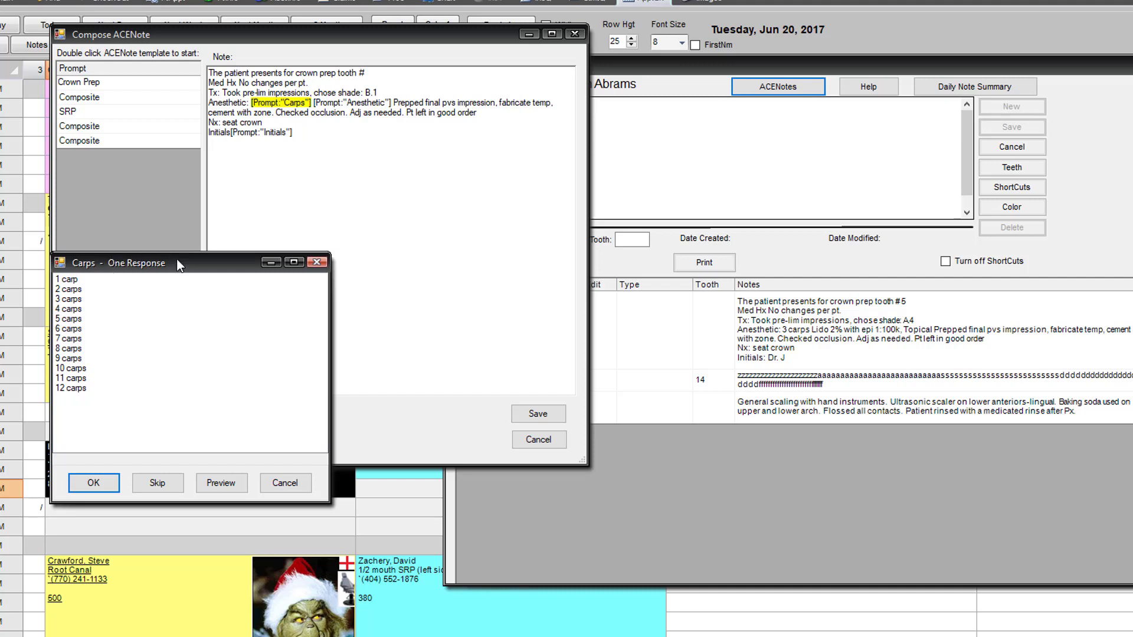
double_click(65, 299)
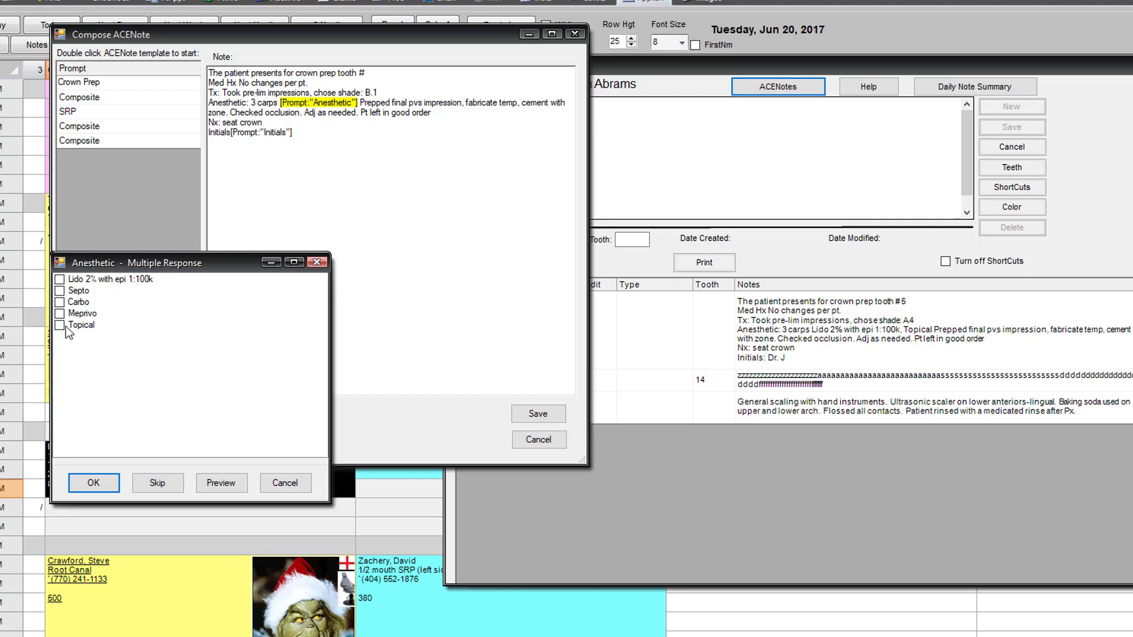
Choose "Lido 2% with epi 1:100k" as the anesthetic, accept the default initials, and close the composed note and clinical notes without saving.
left_click(59, 281)
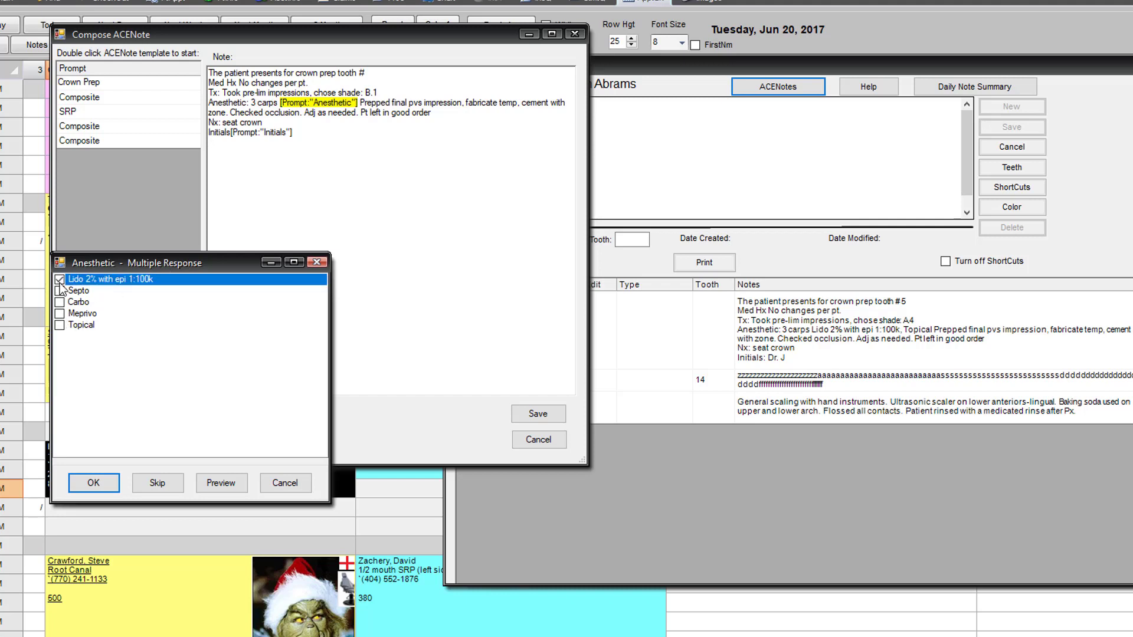
left_click(95, 484)
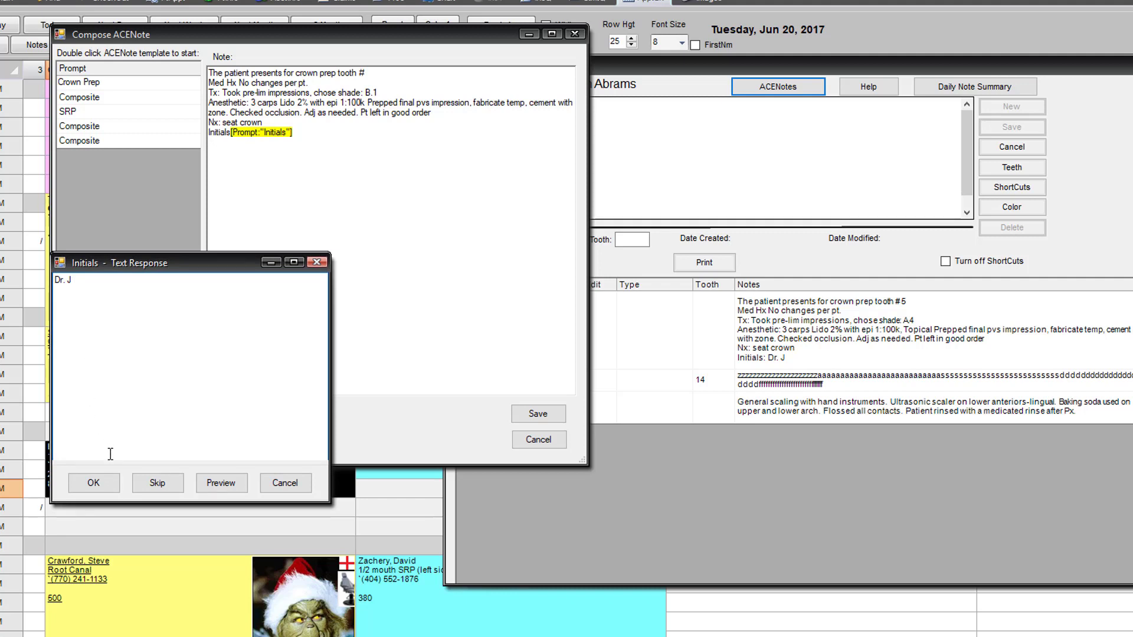
left_click(95, 484)
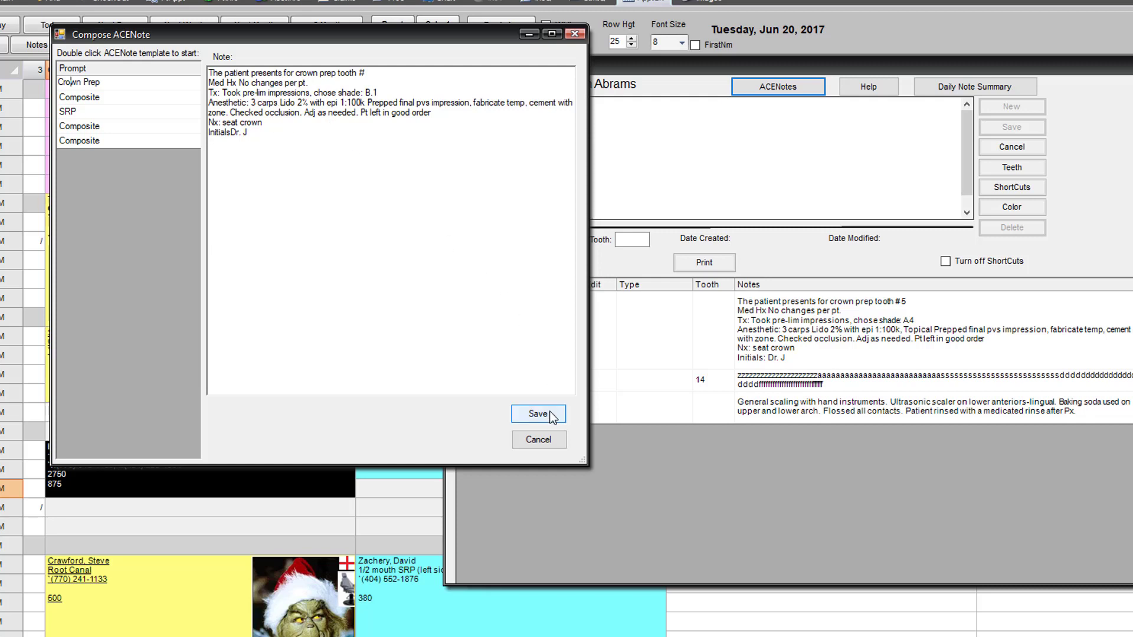
left_click(538, 440)
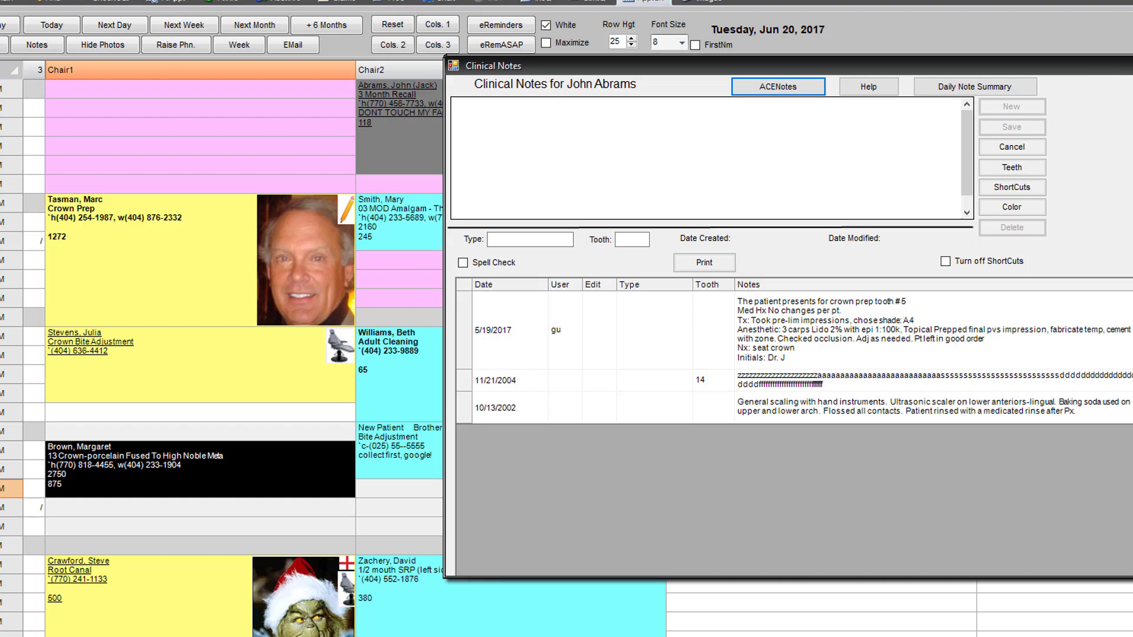
left_click(1131, 66)
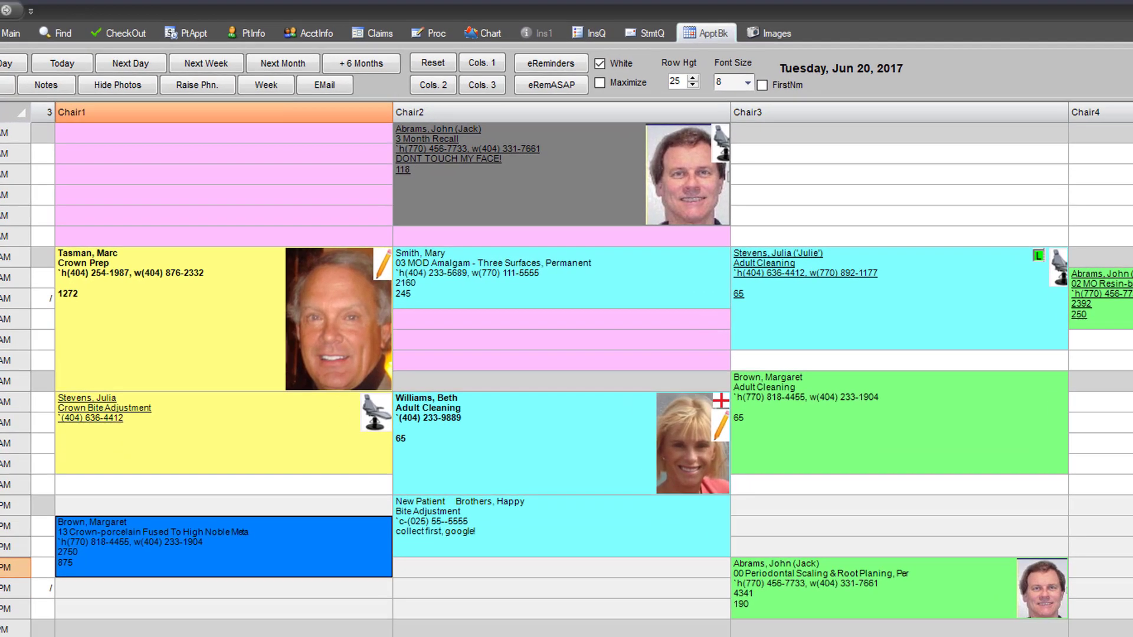
Create a new ACENote template and name it "Compsosite1".
left_click(339, 70)
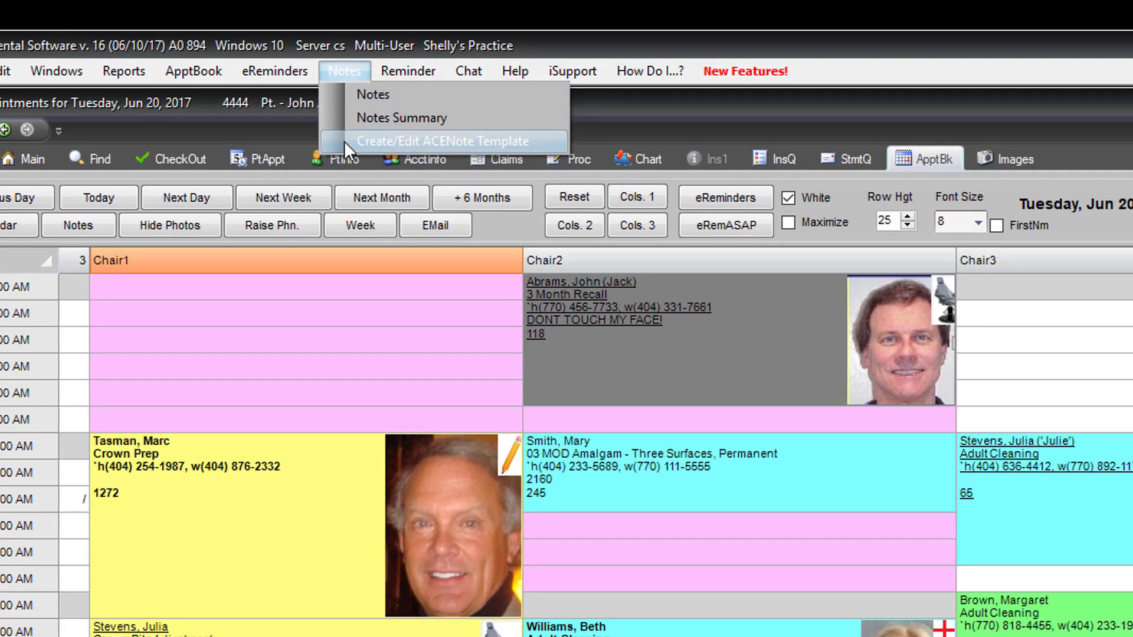
left_click(345, 141)
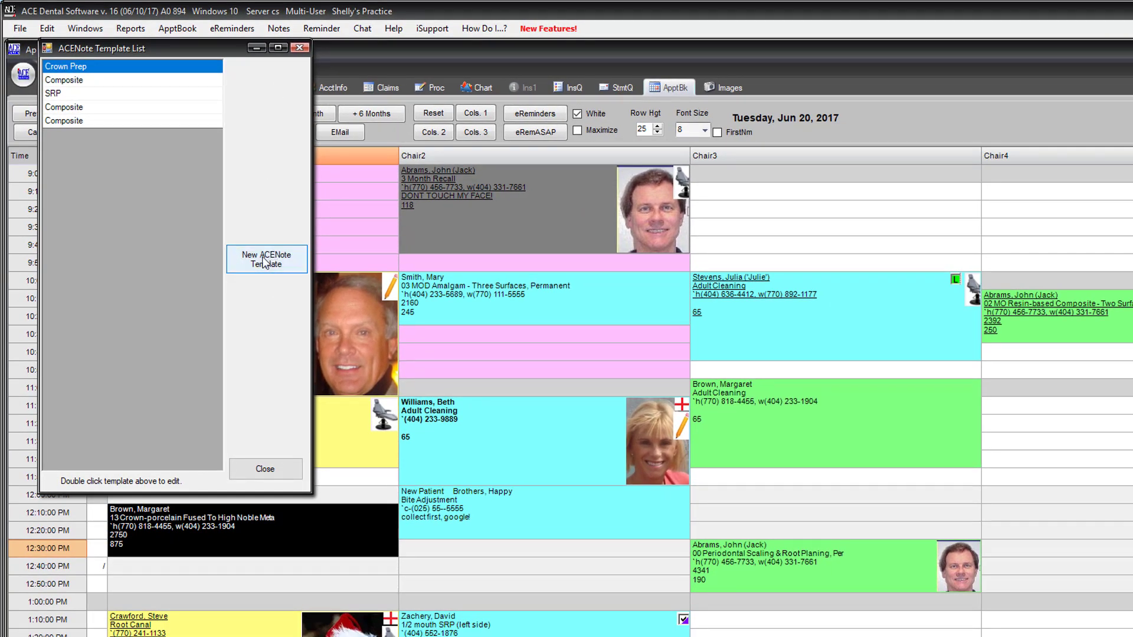
left_click(279, 267)
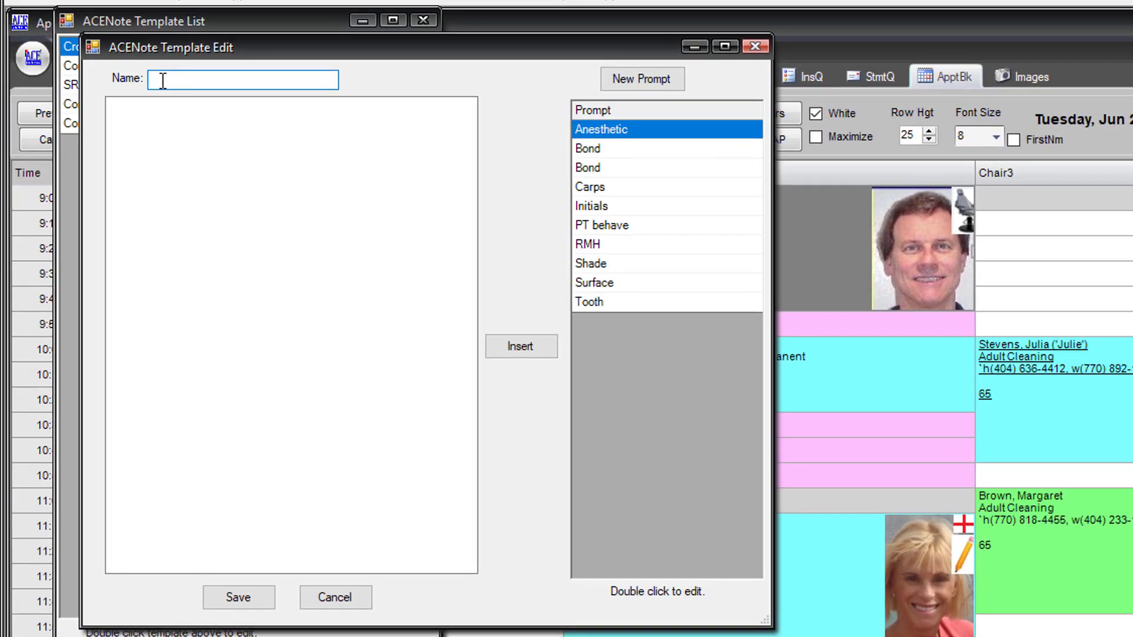
type("Comp")
type("site")
key("BackSpace")
key("BackSpace")
key("BackSpace")
type("osite1")
Write "Pt present for comp. Remove deca" in the template body and insert the Anesthetic prompt after "comp.".
left_click(126, 132)
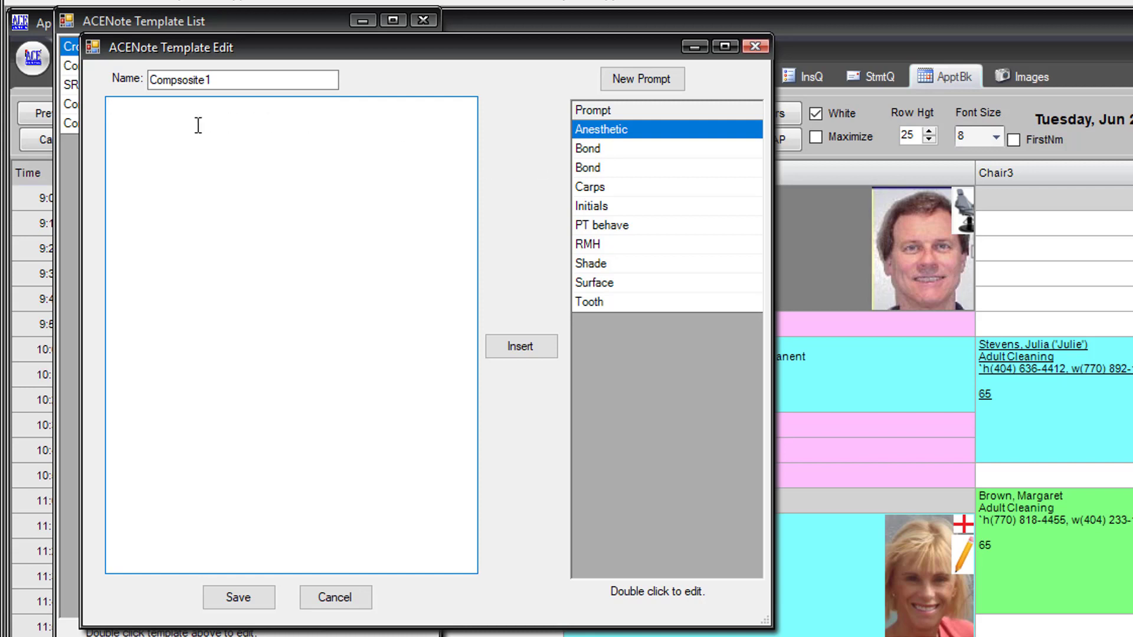
type("Pt present for comp. Remove d")
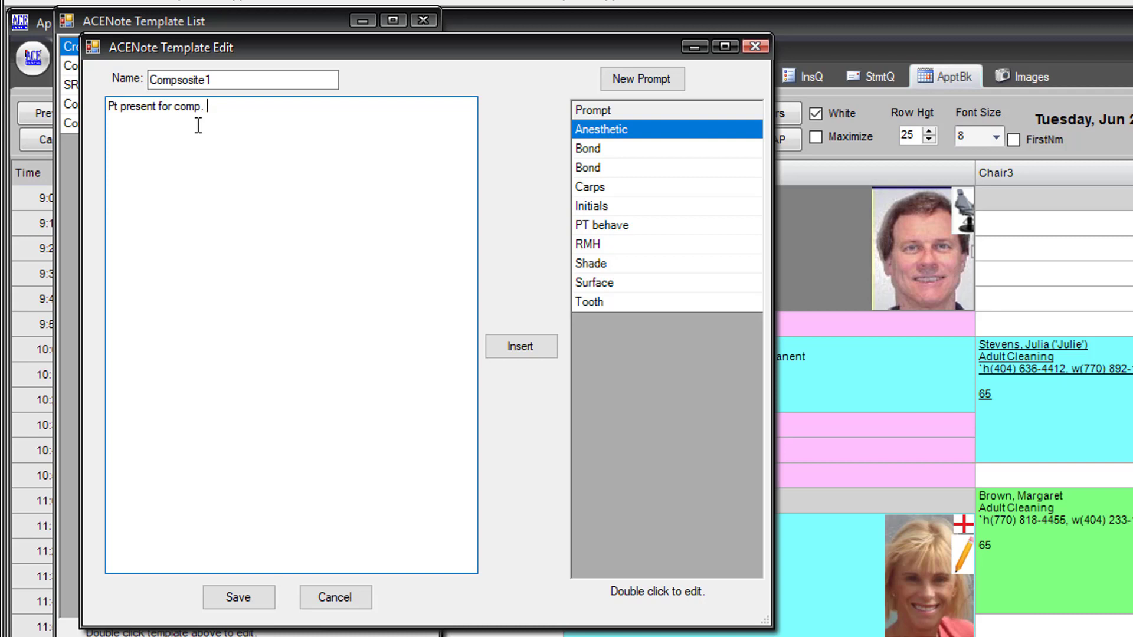
type("eca")
left_click(205, 105)
left_click(618, 133)
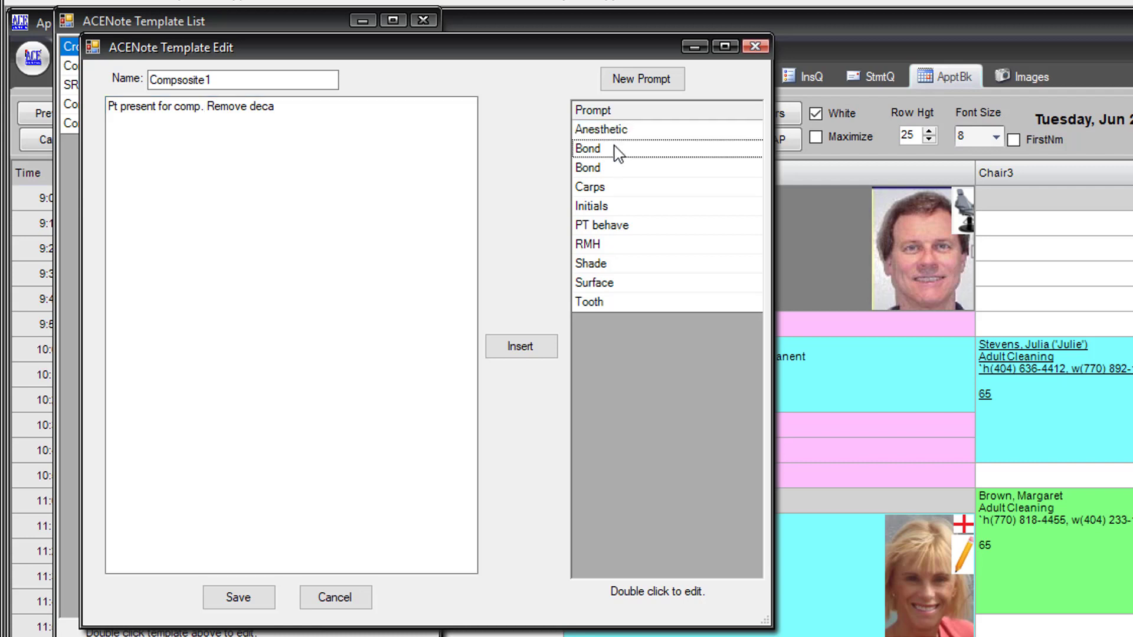
left_click(506, 350)
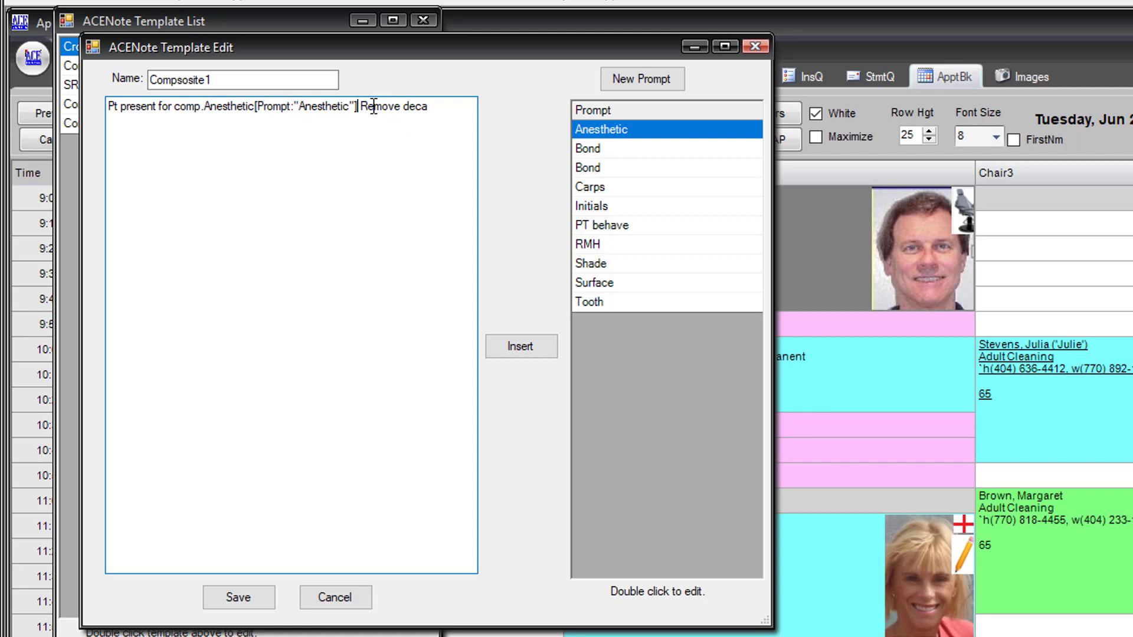
Complete the text to "Remove decay, place tolf," followed by the second Bond prompt, and insert the Carps prompt after the Anesthetic prompt.
left_click(438, 110)
type("y. place tolf,")
left_click(595, 169)
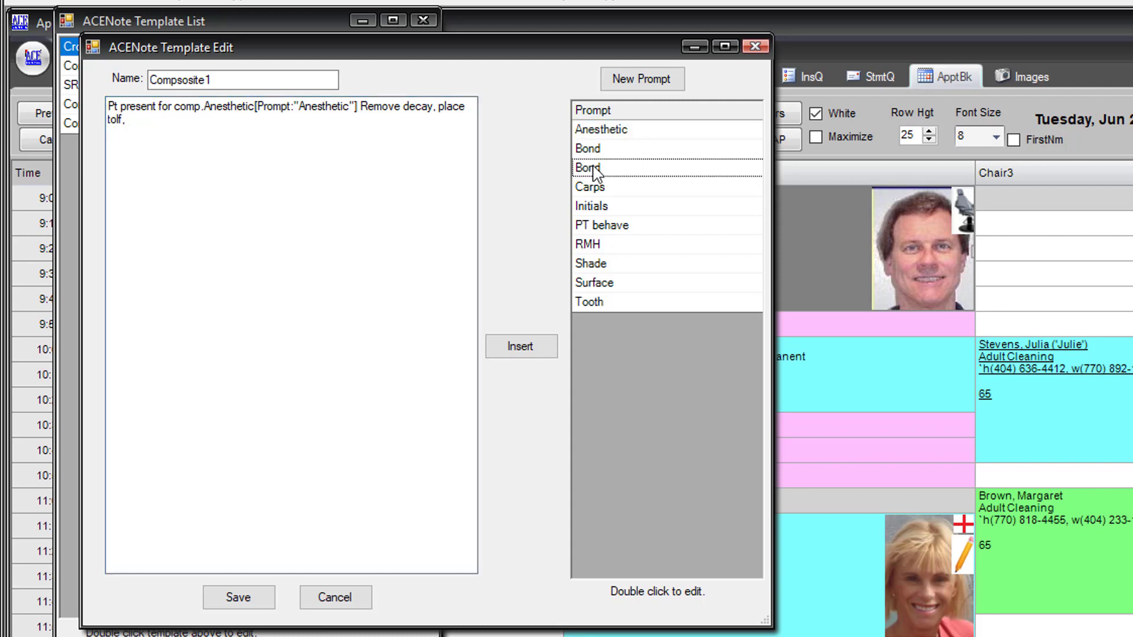
left_click(533, 349)
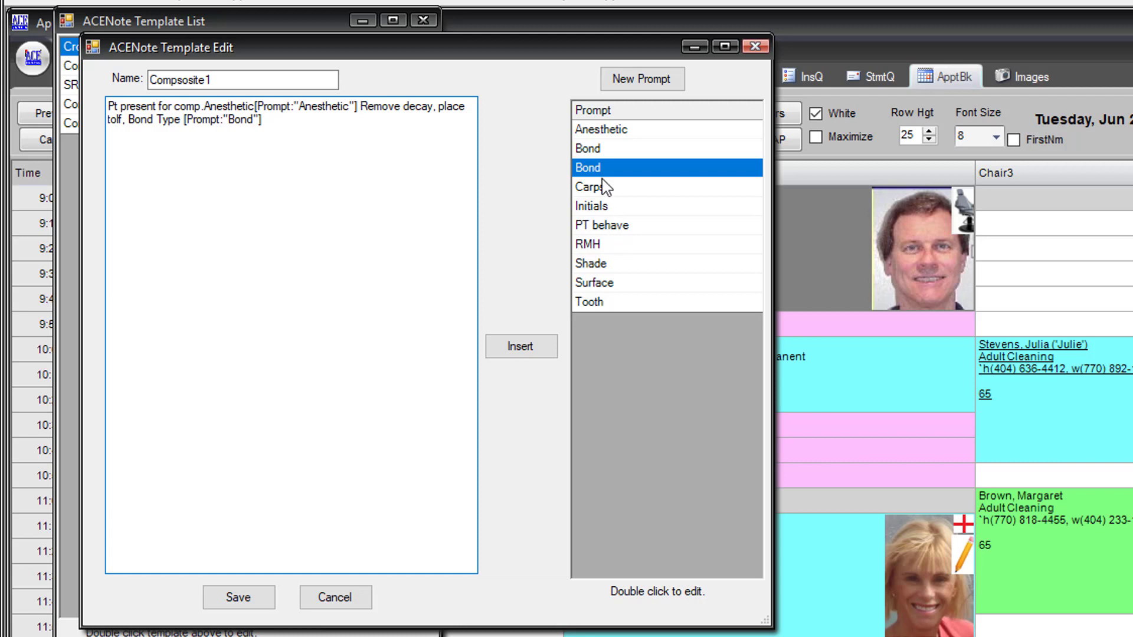
left_click(599, 194)
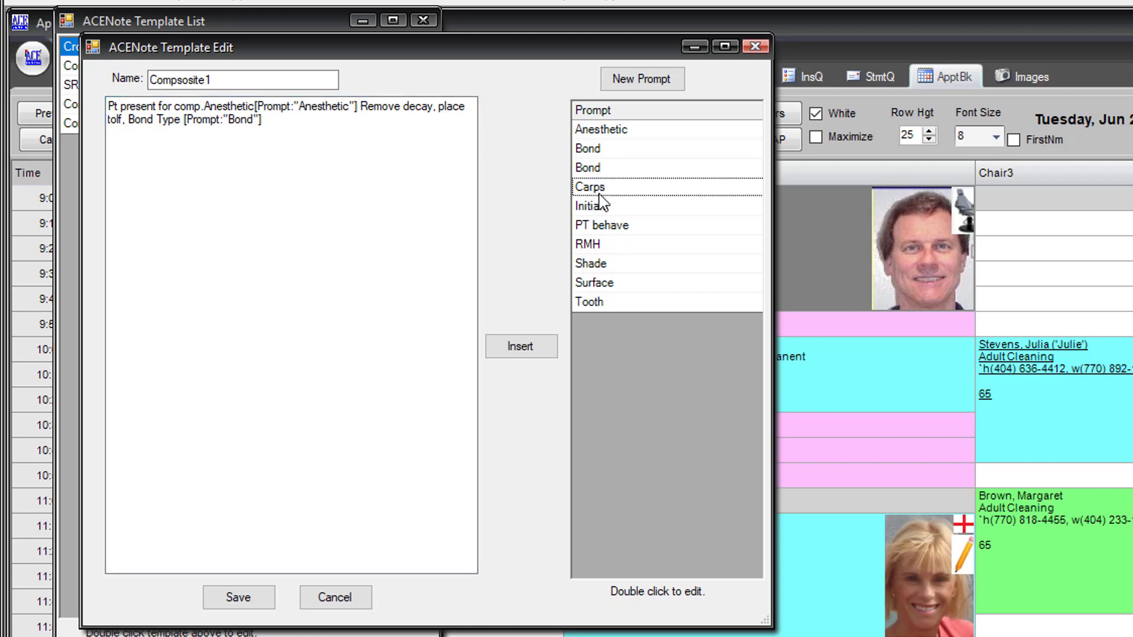
left_click(521, 354)
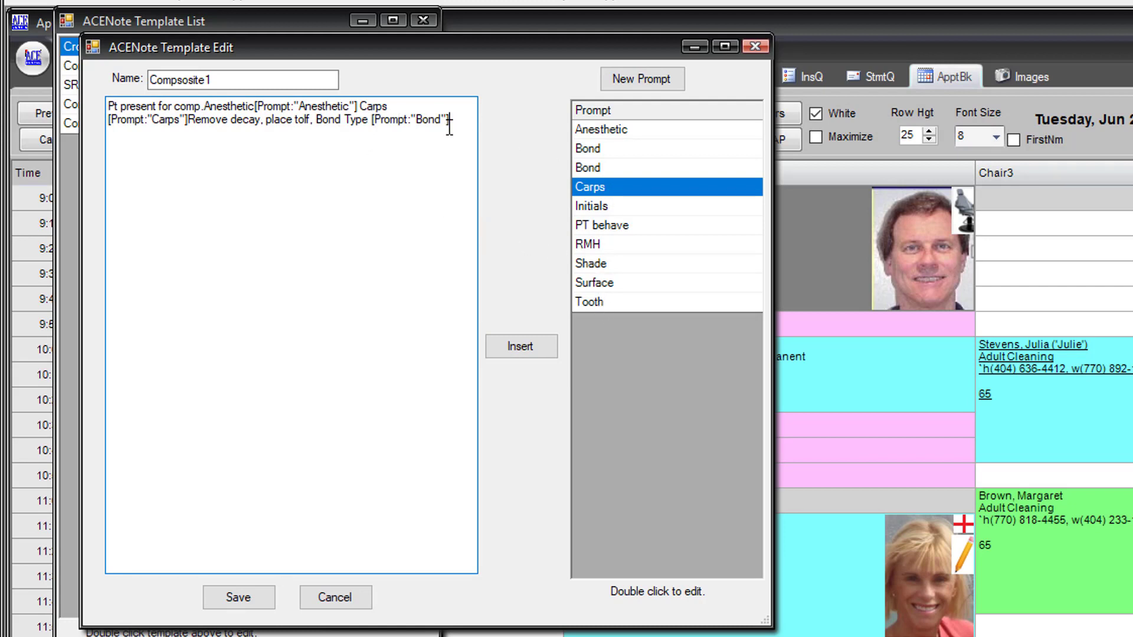
Add "place composite" at the end of the template text, followed by the Shade prompt.
type("plce")
key("BackSpace")
key("BackSpace")
type("lace composite")
left_click(658, 267)
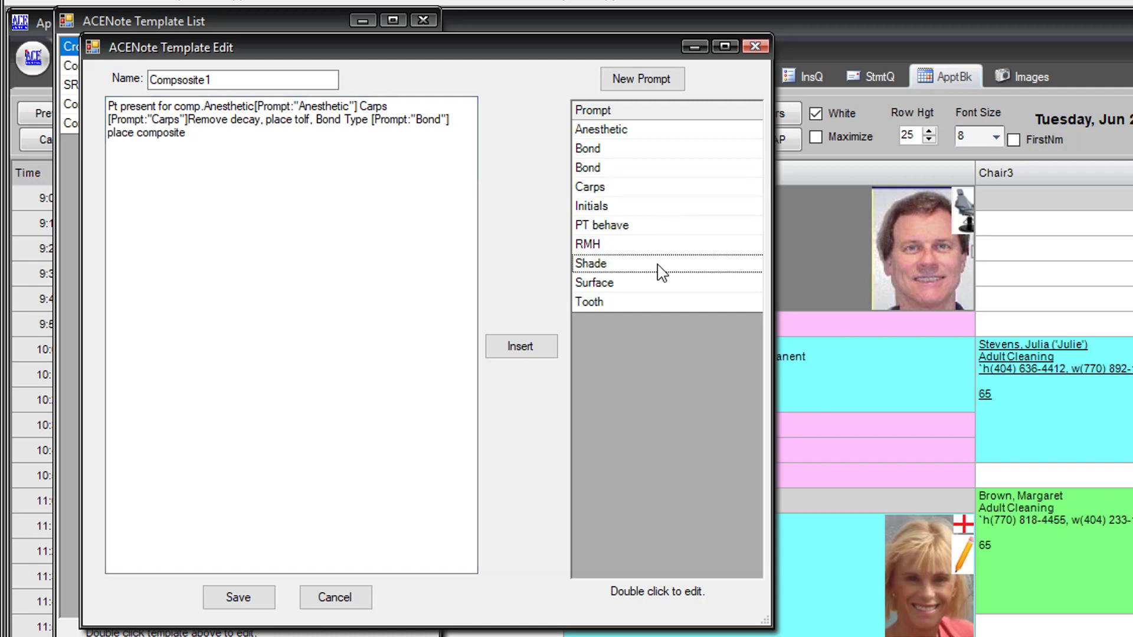
left_click(540, 354)
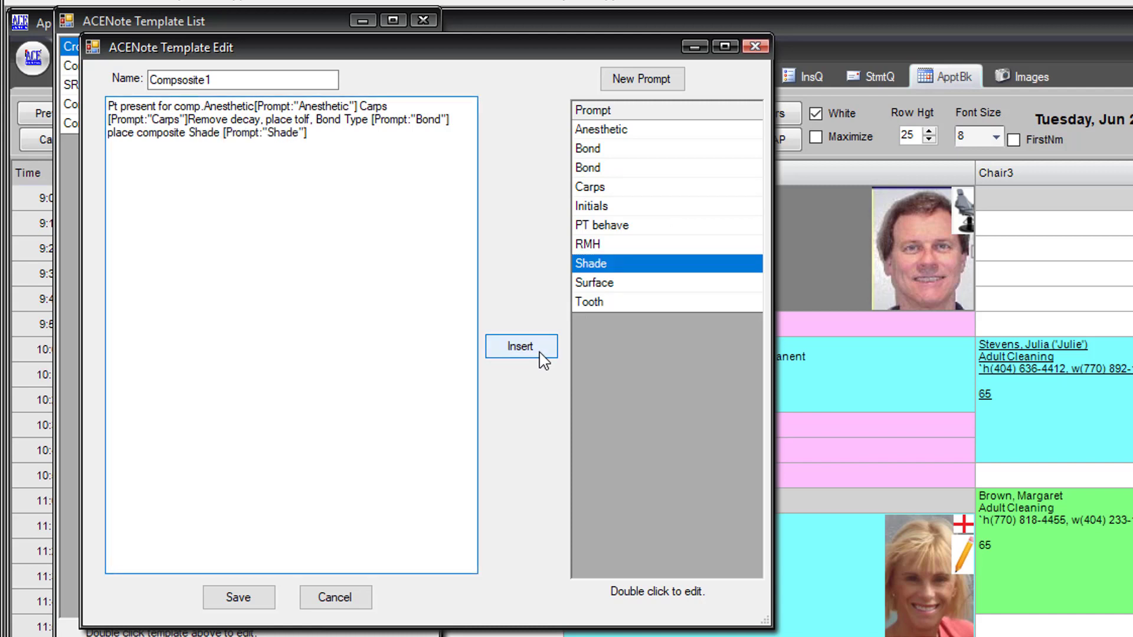
Insert the Surface, Tooth and Initials prompts after the Shade prompt in the template.
left_click(587, 285)
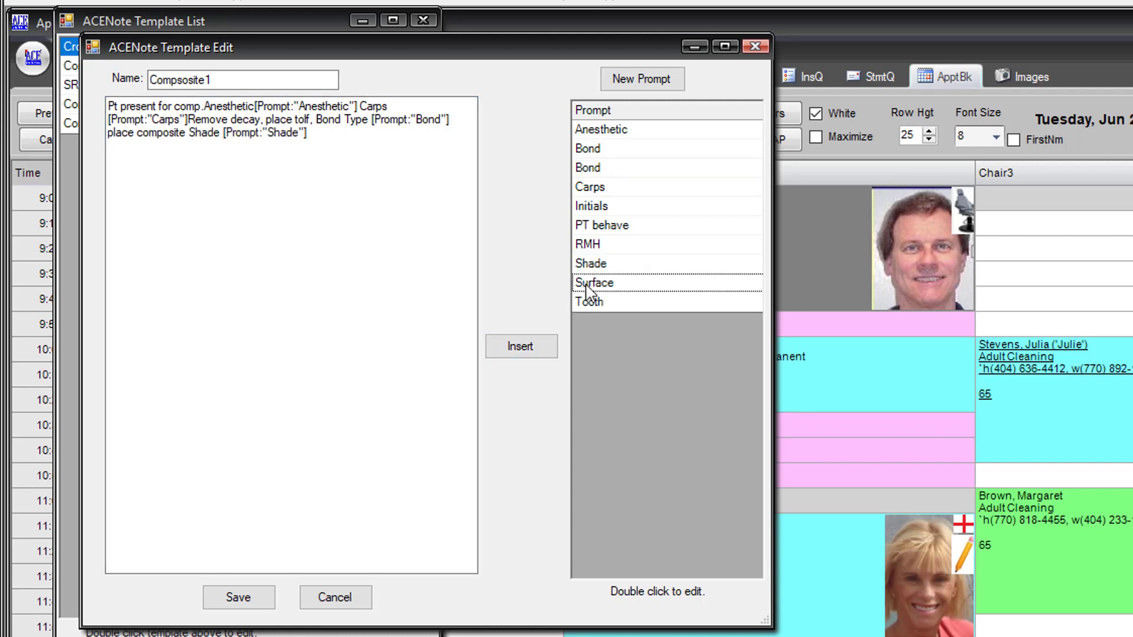
left_click(524, 347)
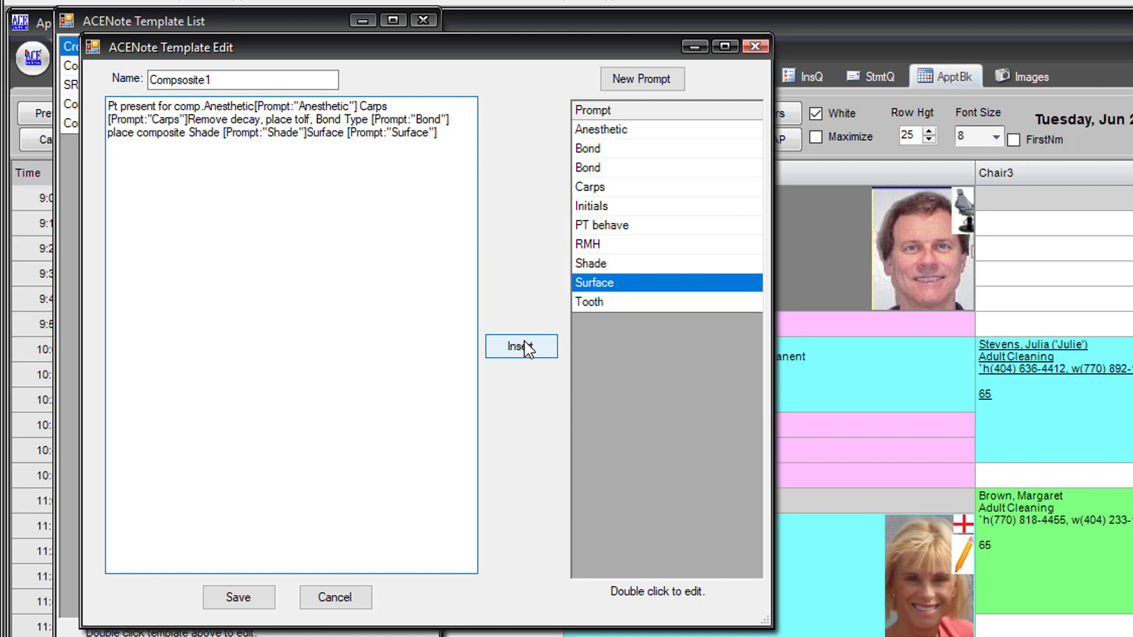
left_click(602, 302)
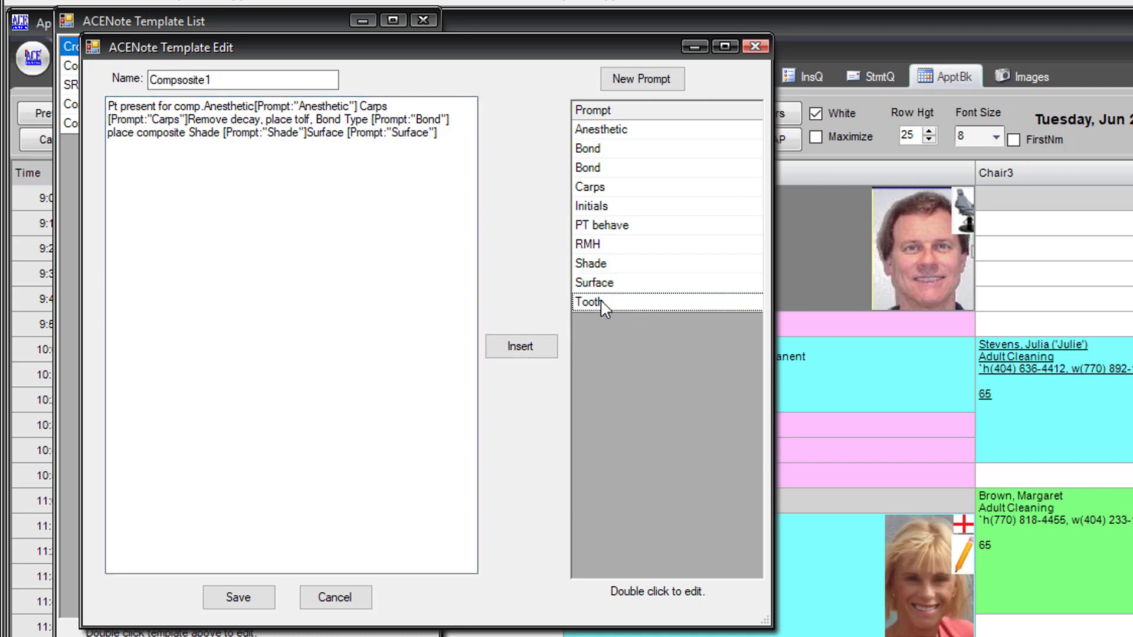
left_click(533, 351)
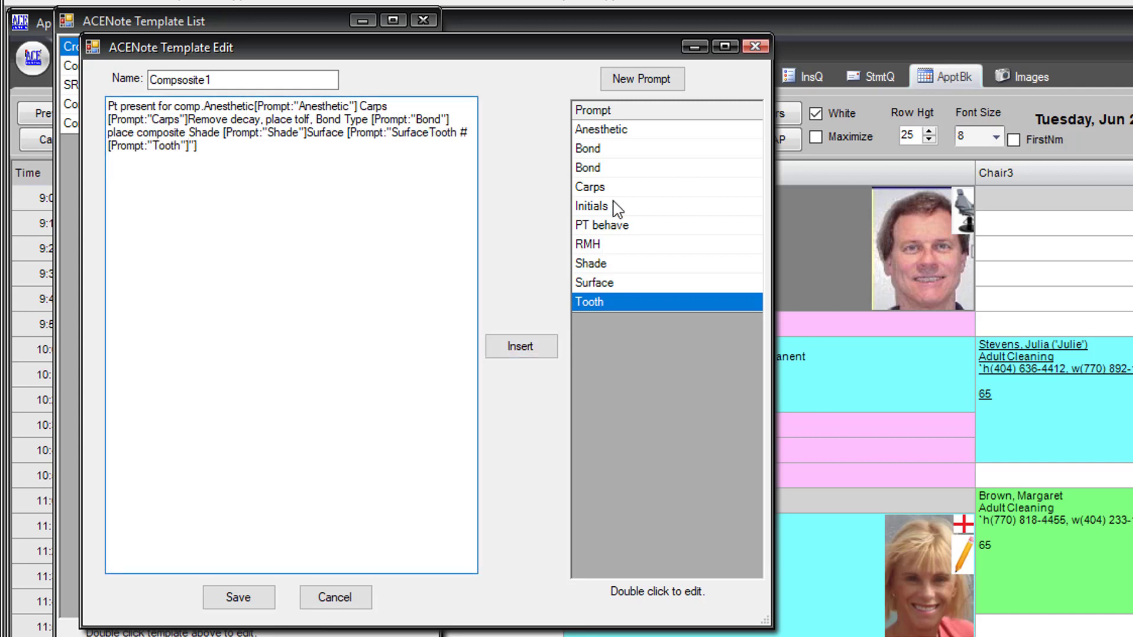
left_click(615, 207)
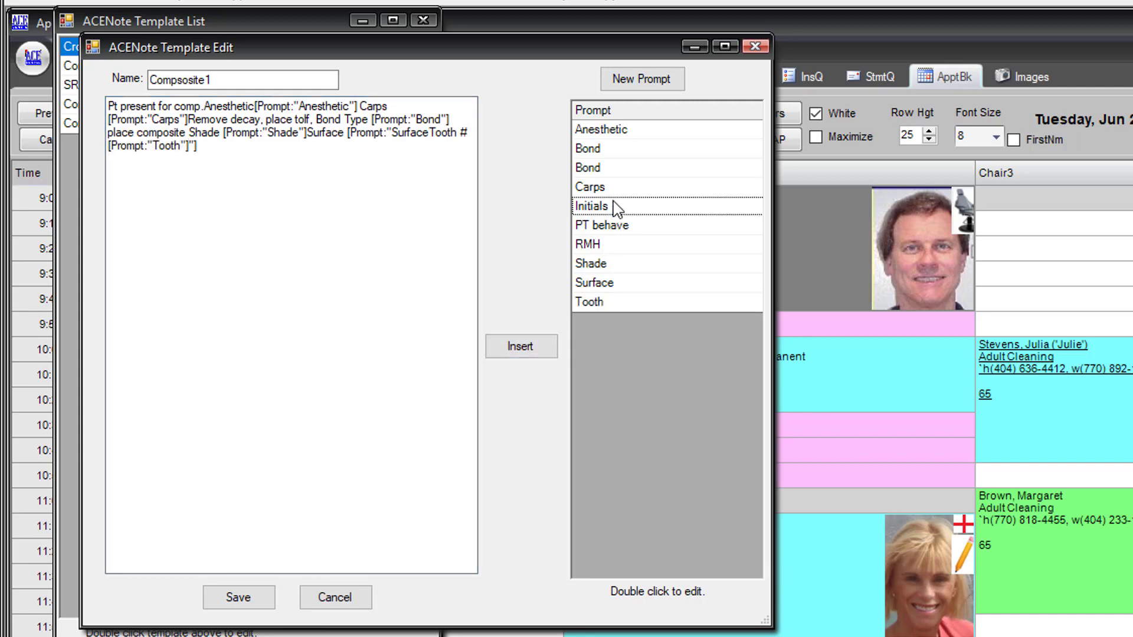
left_click(513, 353)
left_click(513, 352)
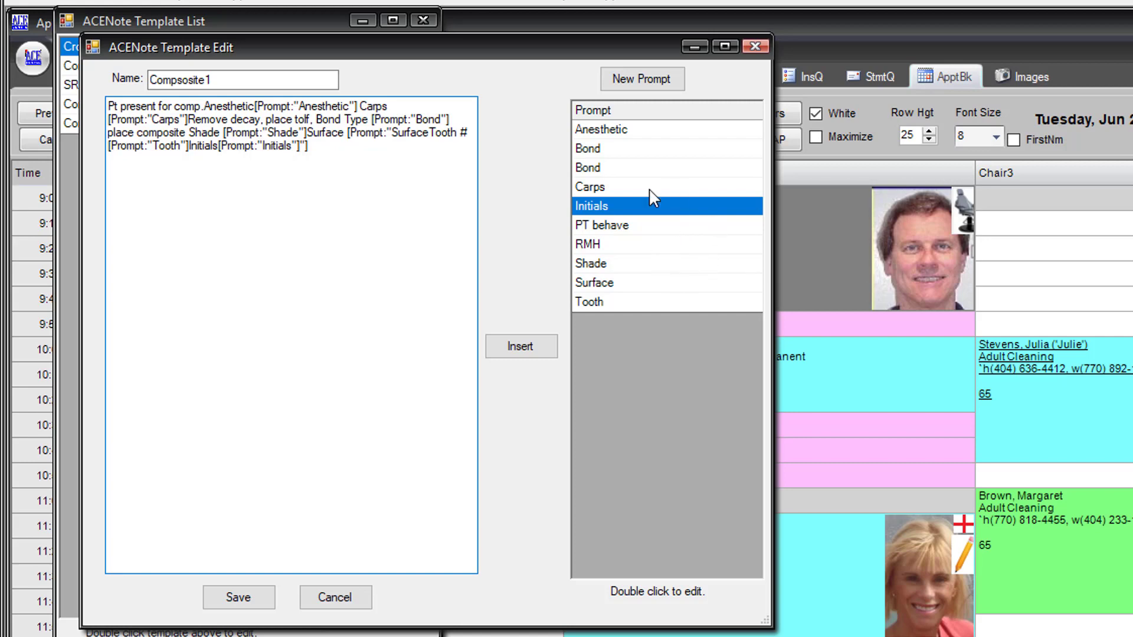
Start a new prompt with the description "Bond" and the prompt text "Bond type 1".
left_click(649, 87)
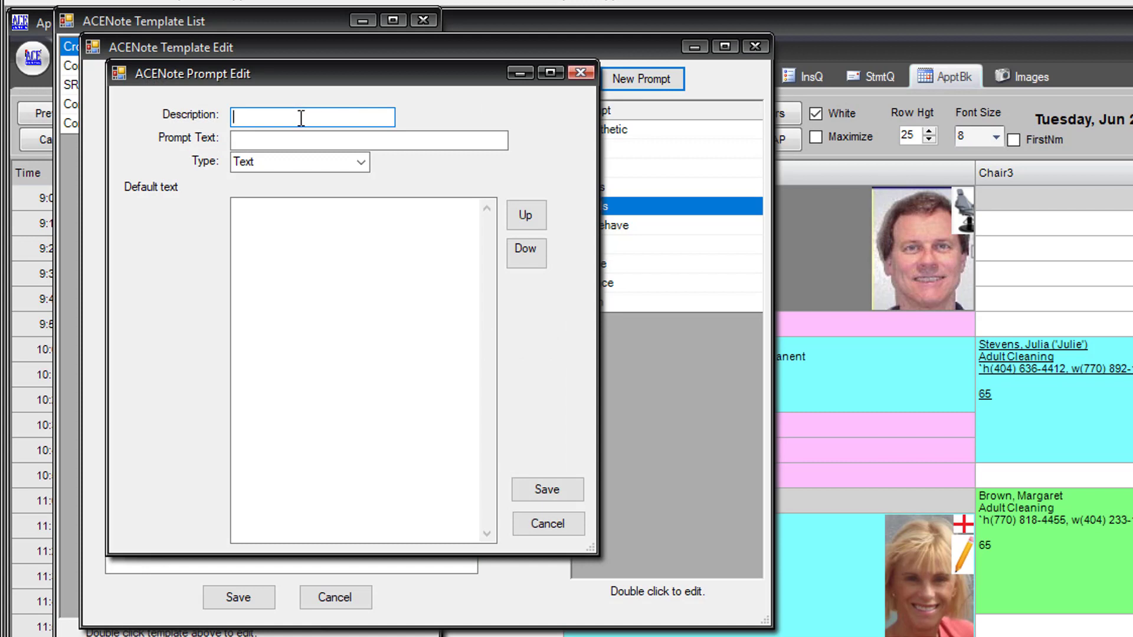
type("Bond")
key("Tab")
type("Bo")
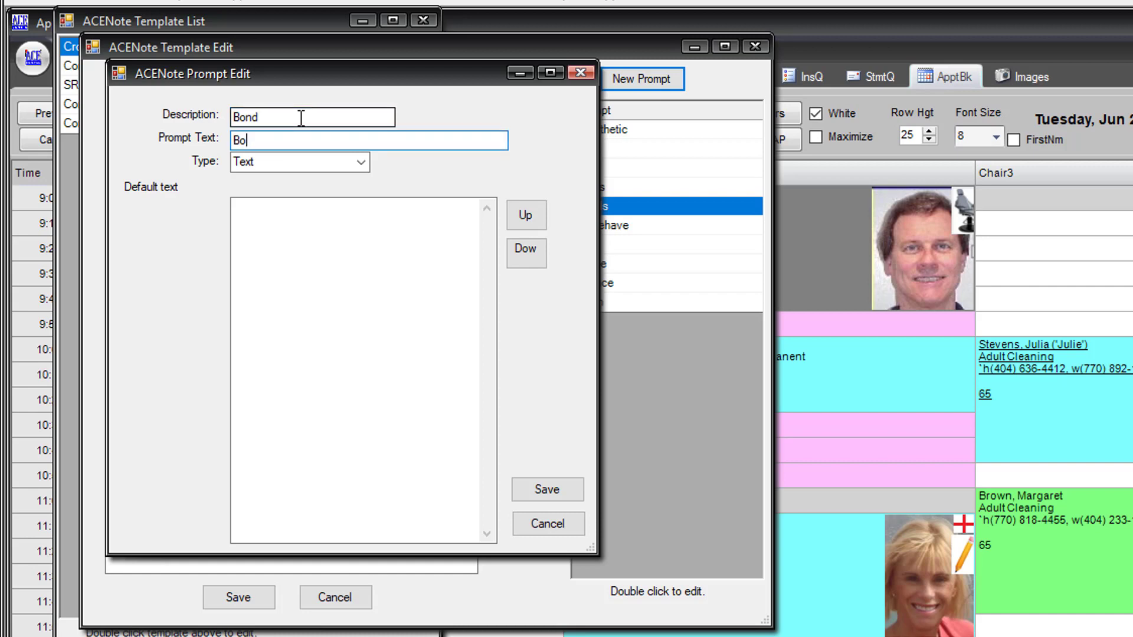
type("nd type 1")
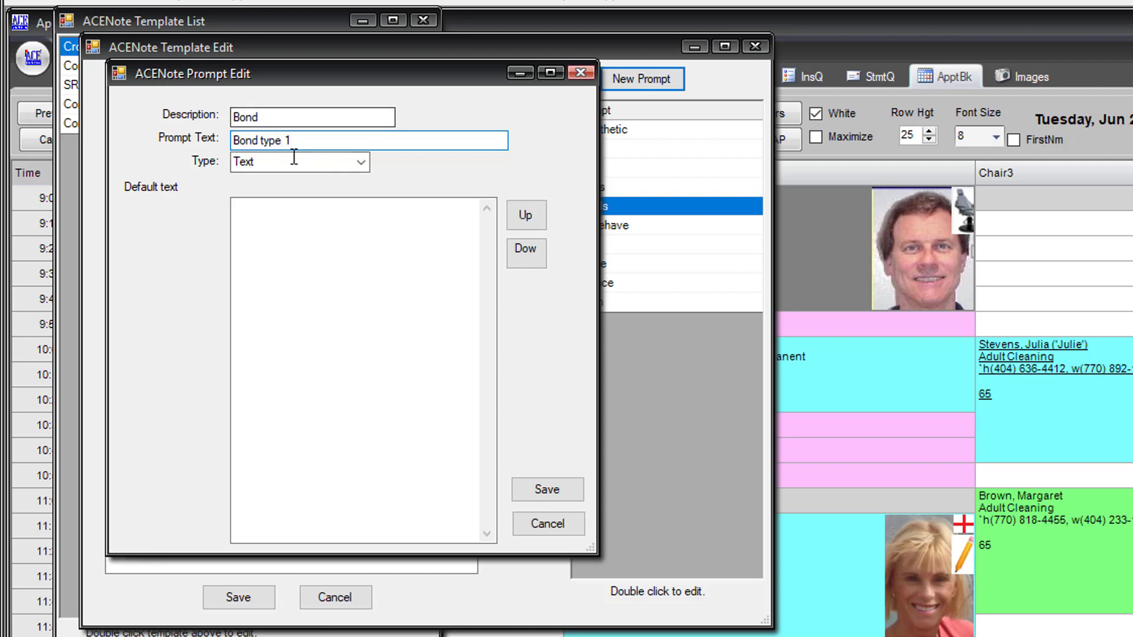
Make the Bond prompt a OneResponse type with the responses Bond Type A, Bond B and Bond C, and save it.
left_click(359, 161)
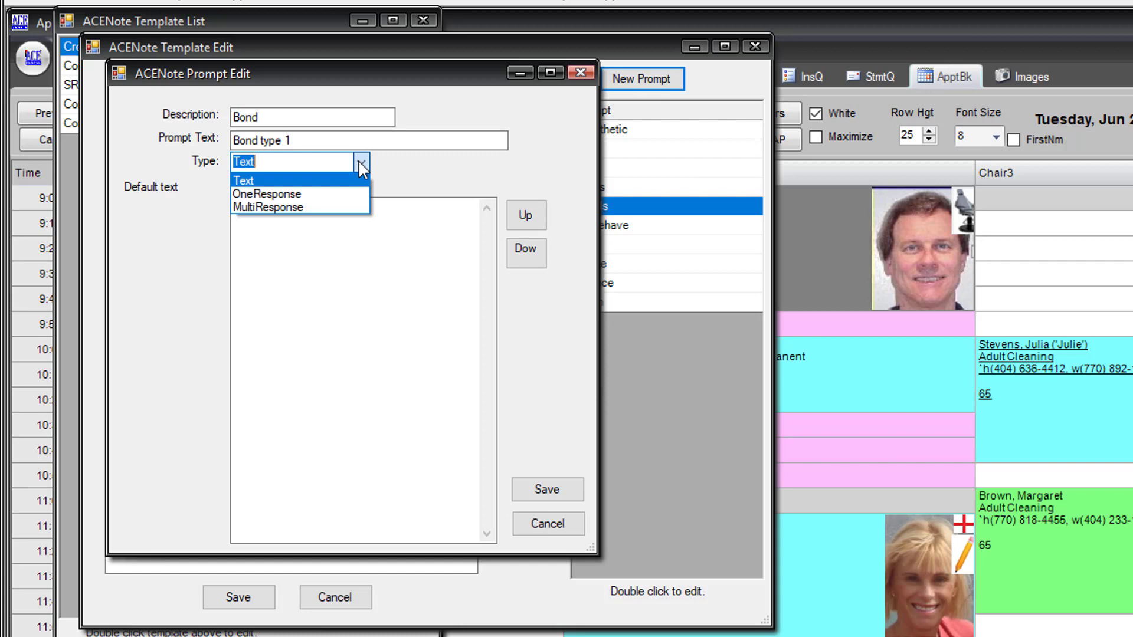
left_click(303, 197)
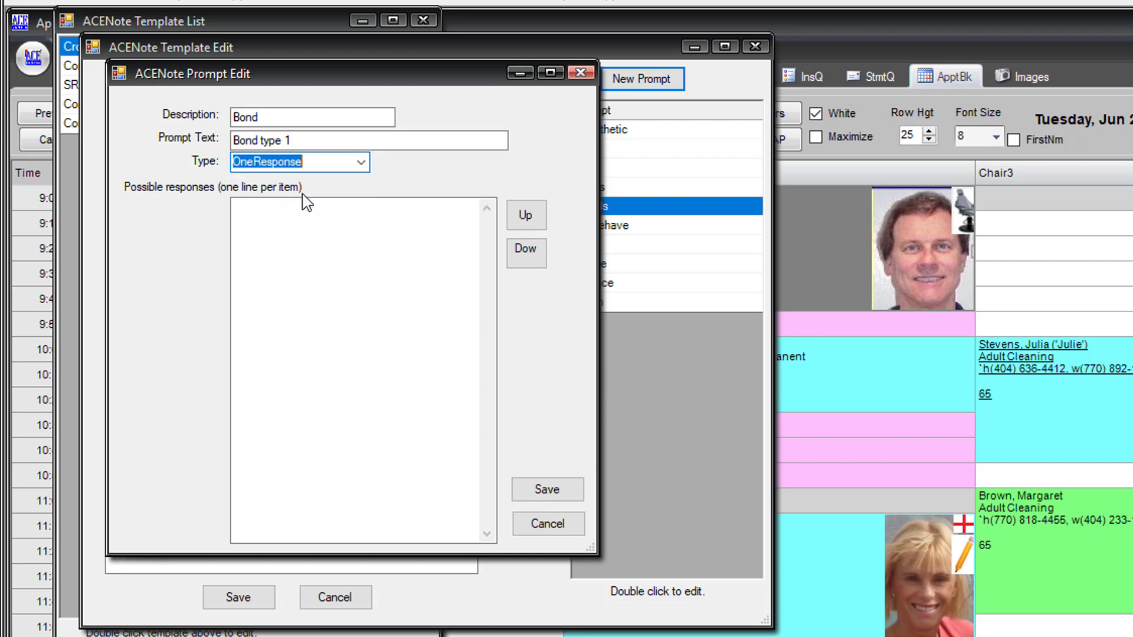
left_click(284, 211)
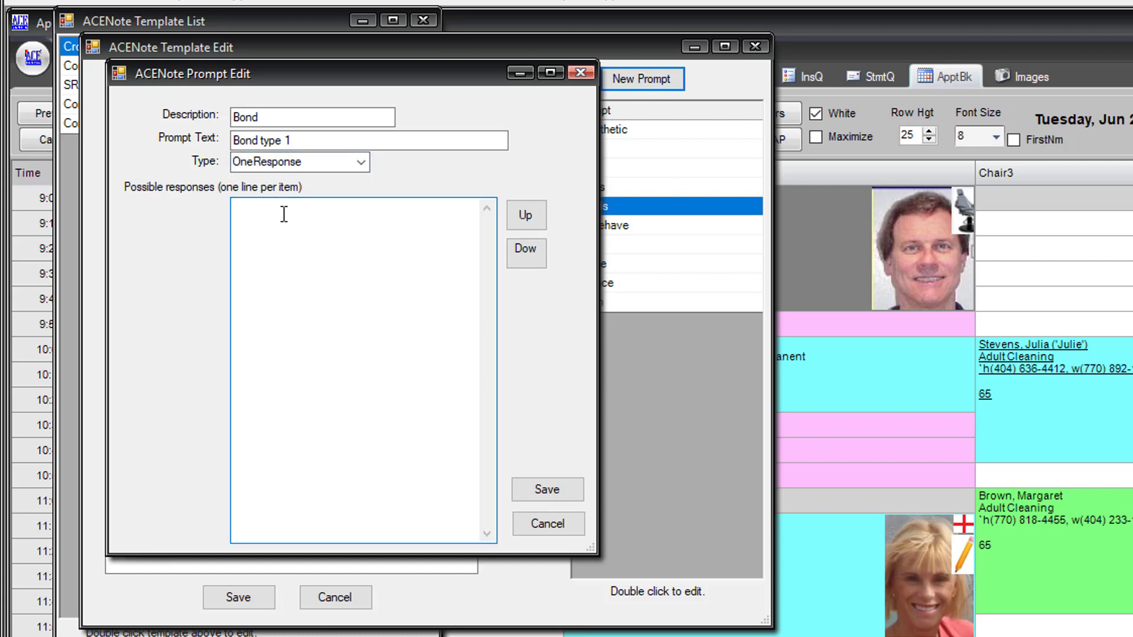
type("Bond Type A")
key("Return")
type("Bond B")
key("Return")
type("Bond ")
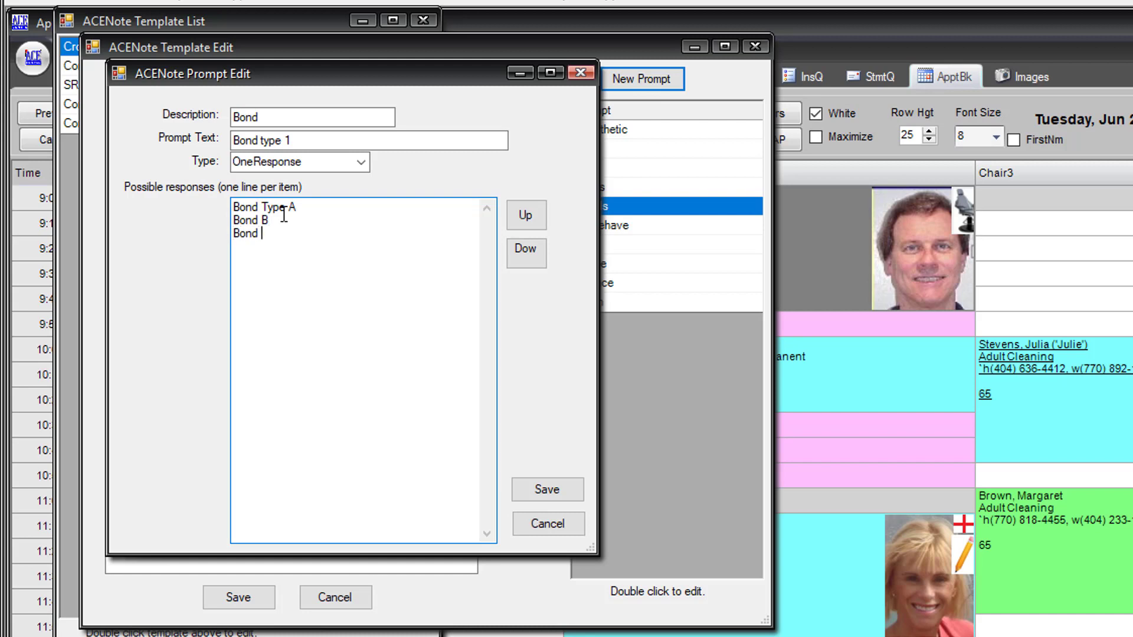
type("C")
left_click(524, 495)
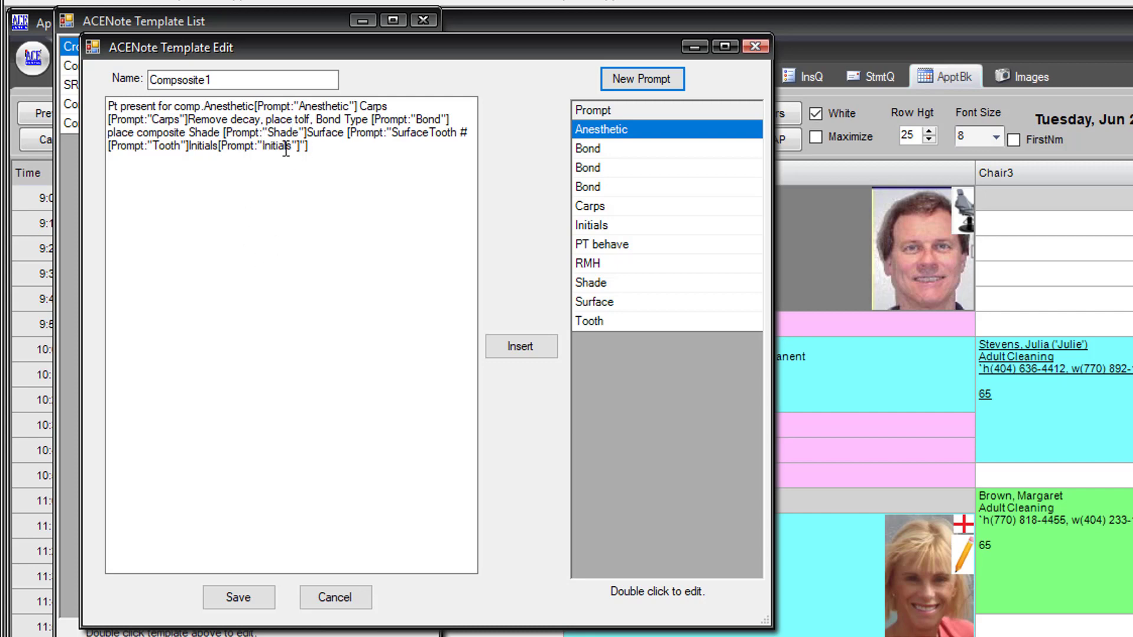
Save the Compsosite1 template and close the ACENote template list.
left_click(234, 601)
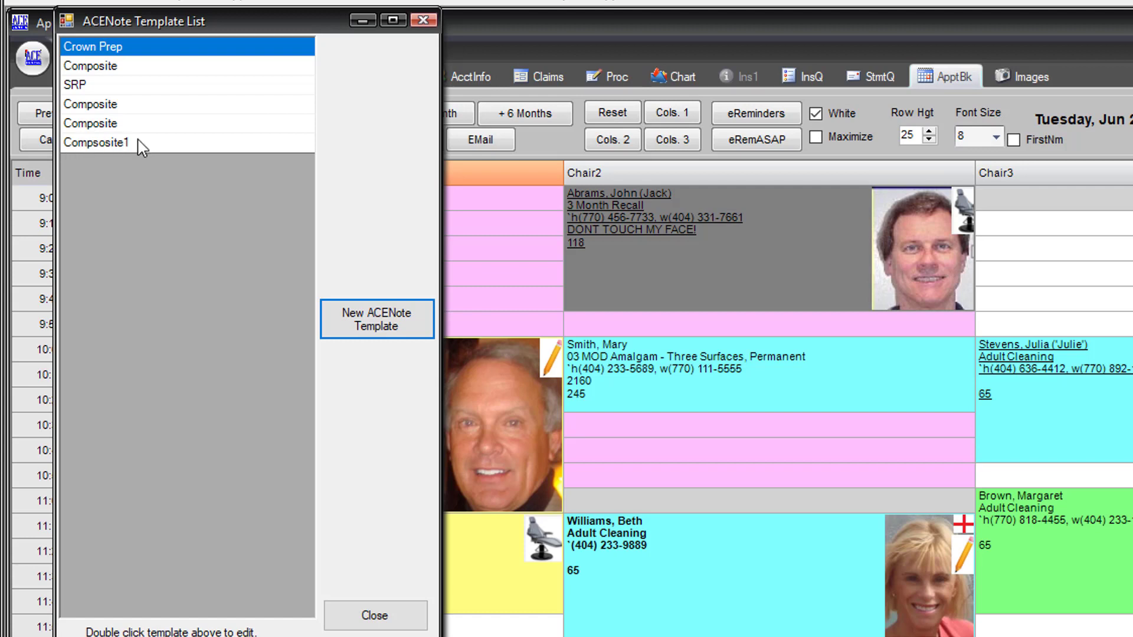
left_click(423, 20)
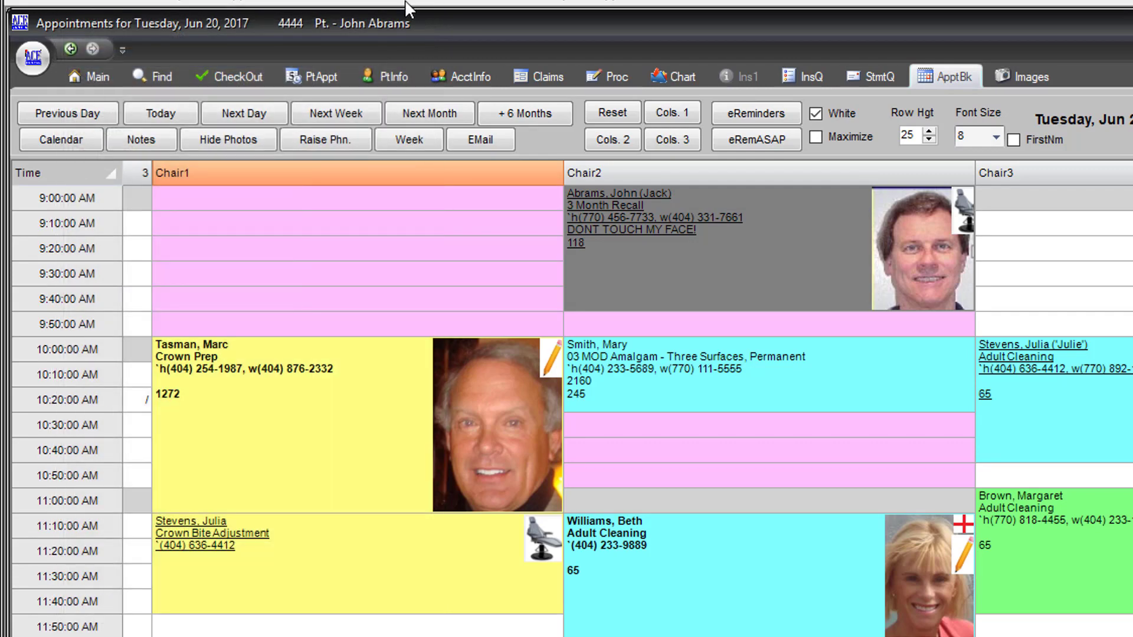
Open the patient's clinical notes and start composing an ACENote from the Compsosite1 template.
left_click(403, 2)
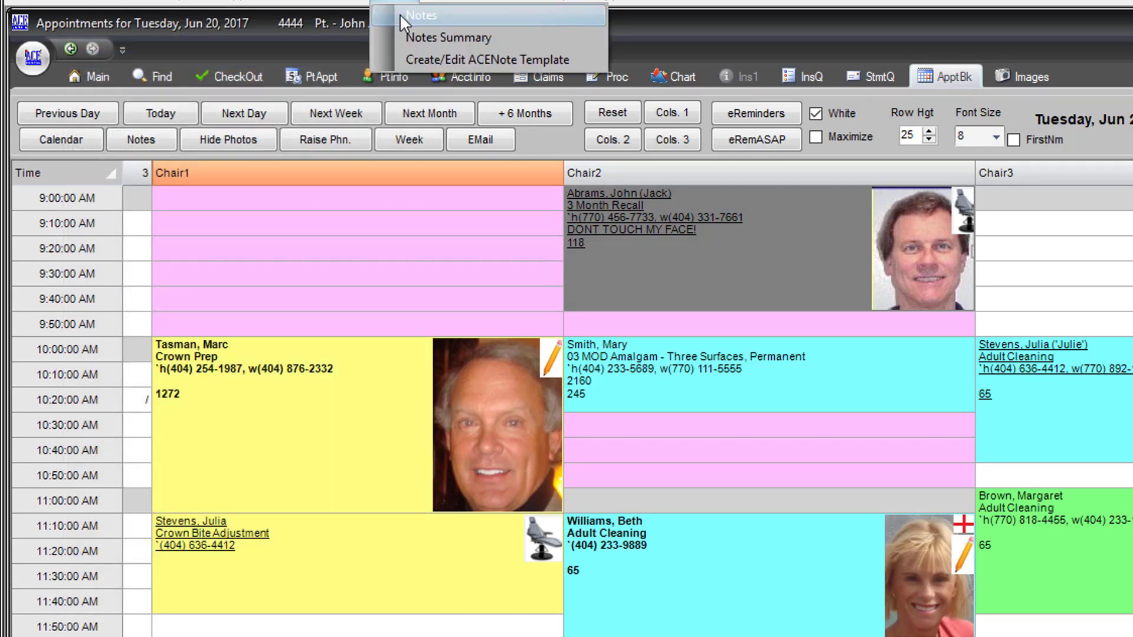
left_click(399, 13)
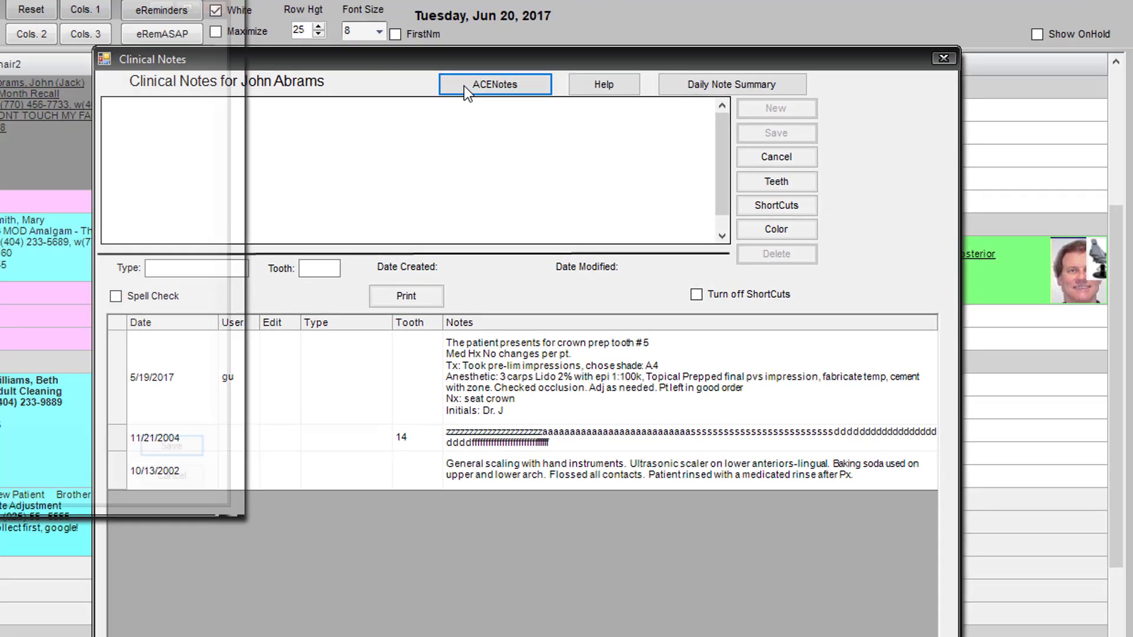
left_click(431, 66)
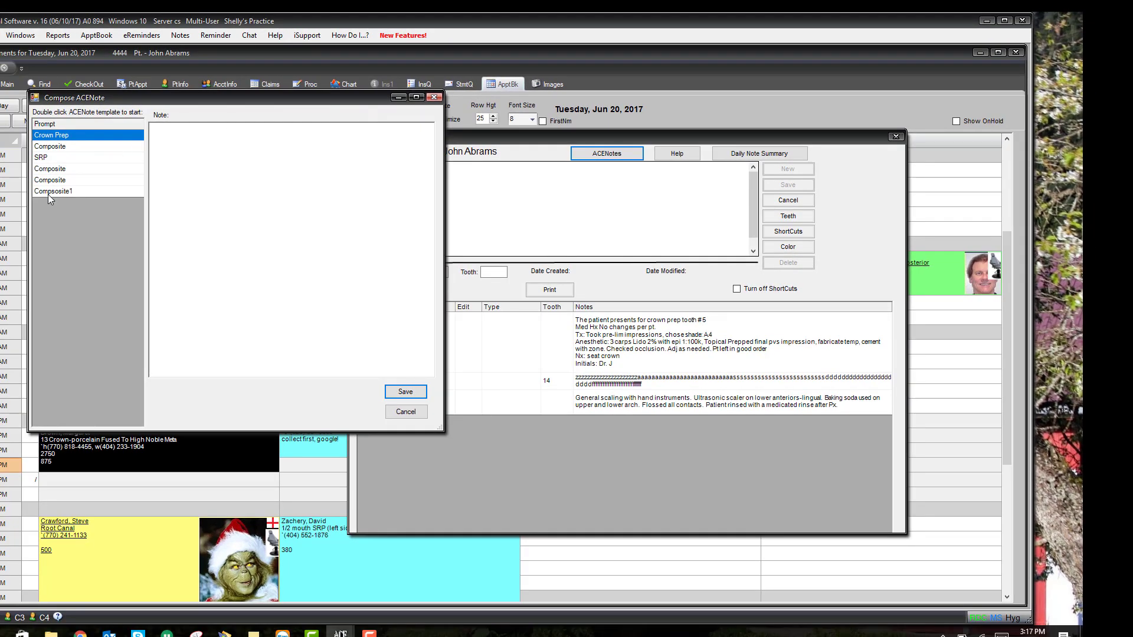
left_click(52, 191)
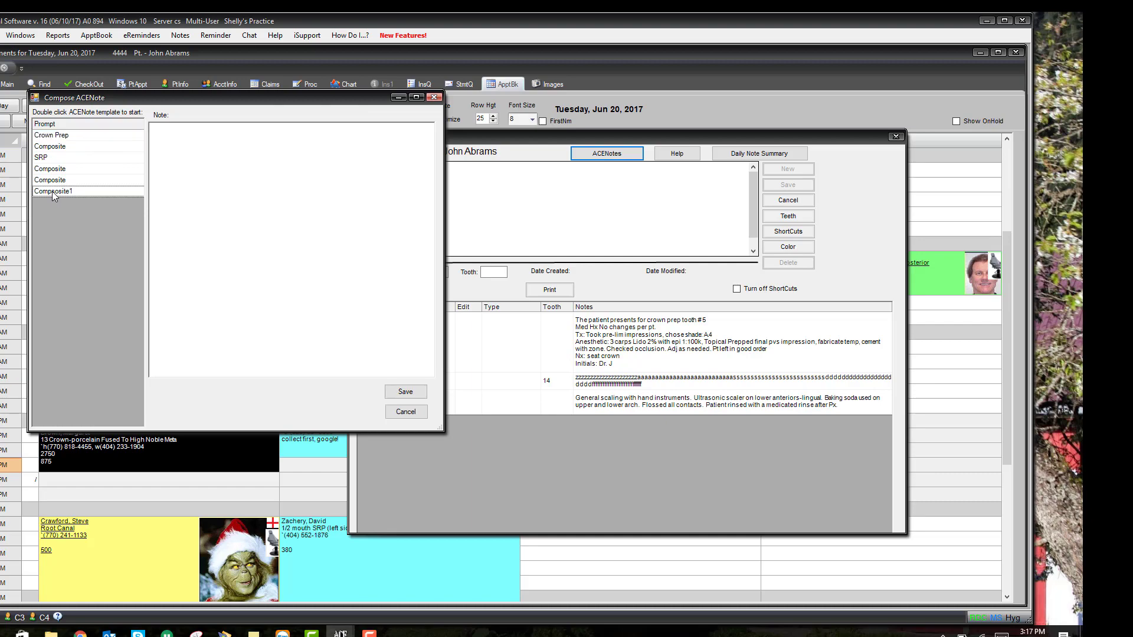
double_click(52, 191)
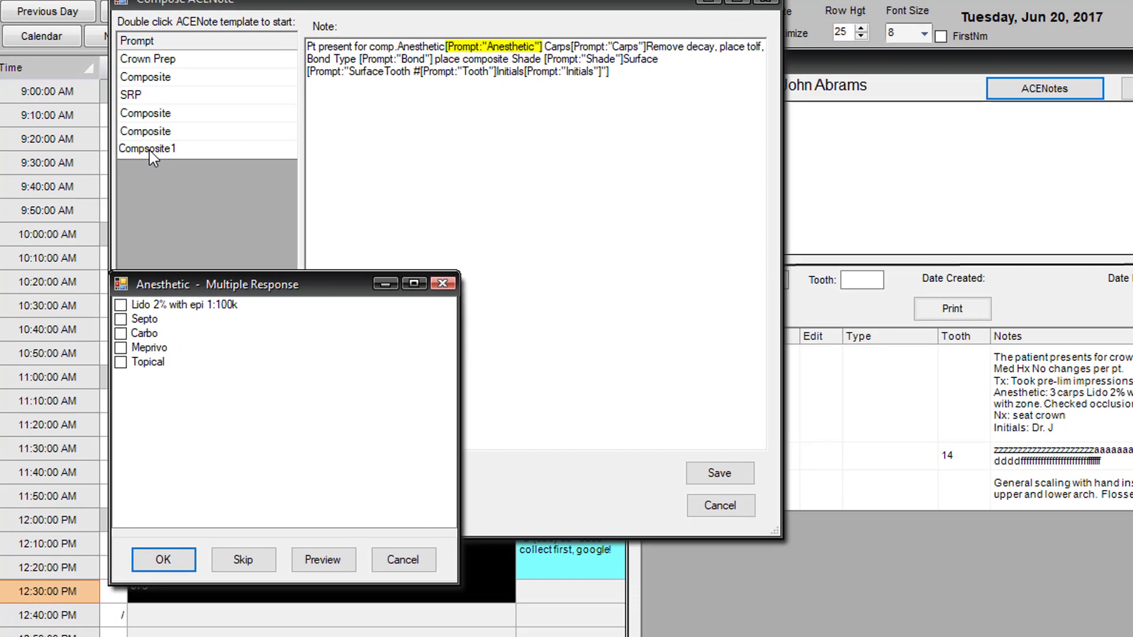
Answer the Anesthetic prompt with Lido 2% with epi 1:100k and the Carps prompt with 5 carps.
left_click_drag(327, 295, 528, 119)
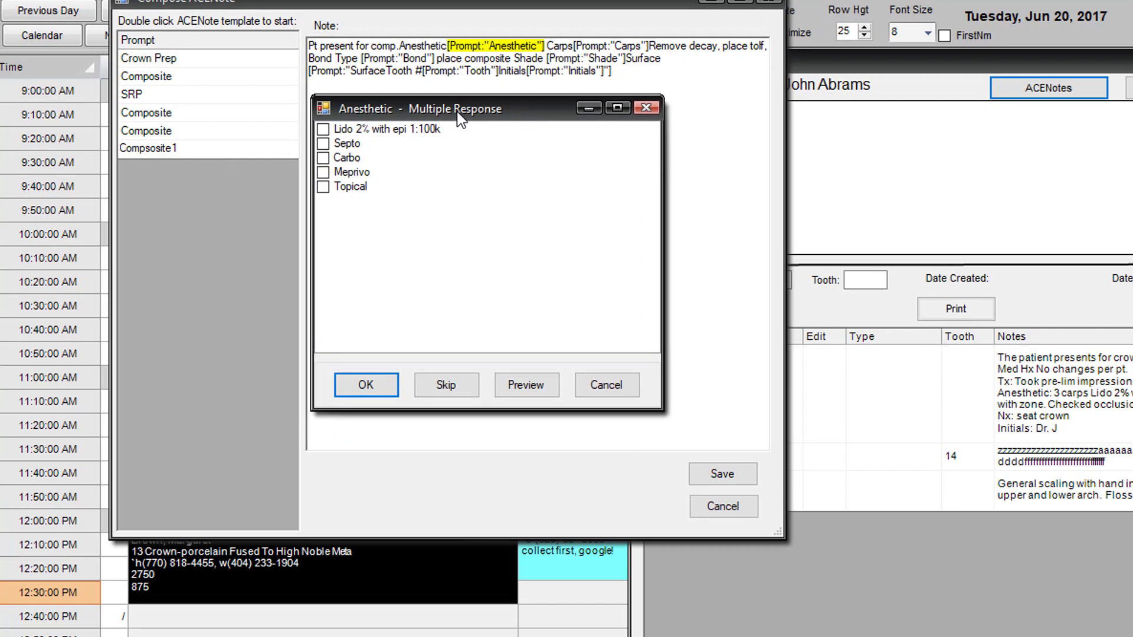
left_click(323, 129)
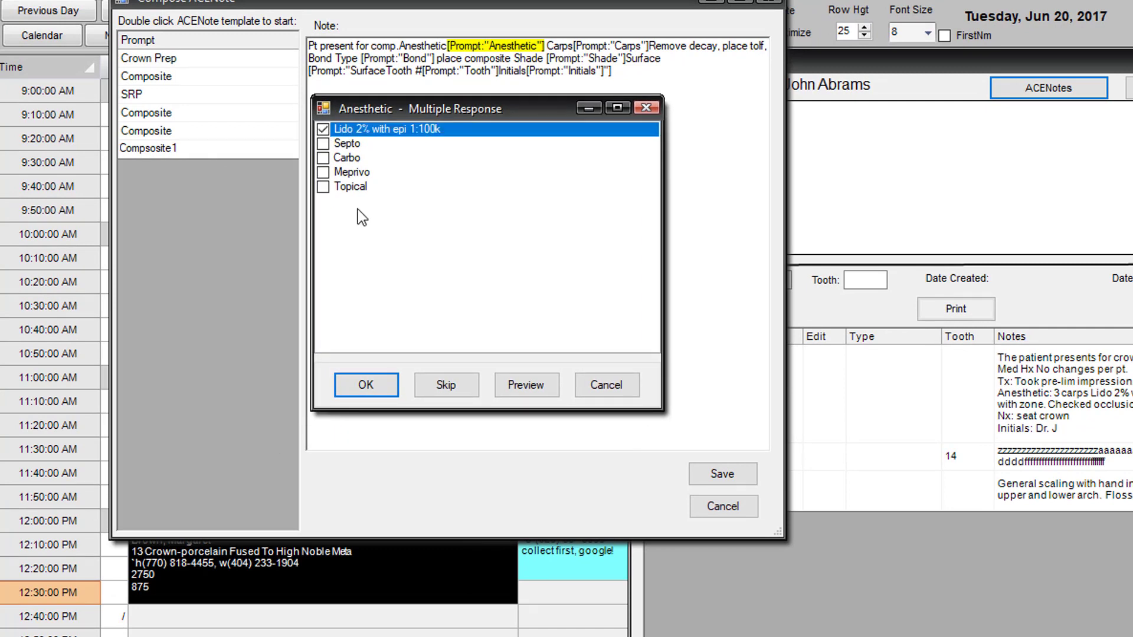
left_click(366, 384)
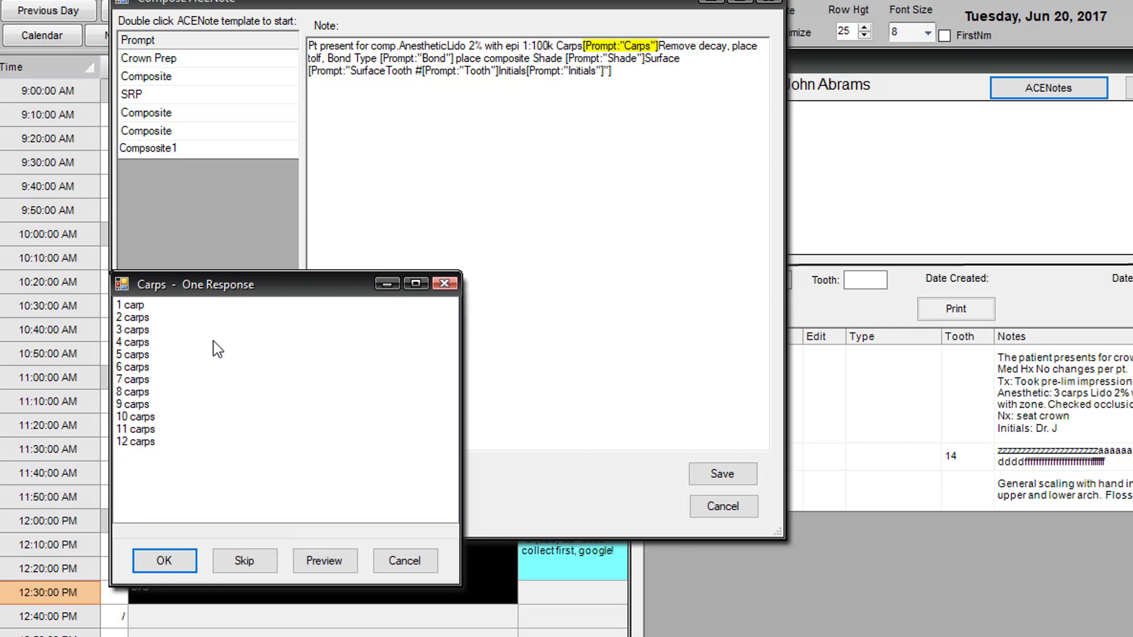
double_click(131, 354)
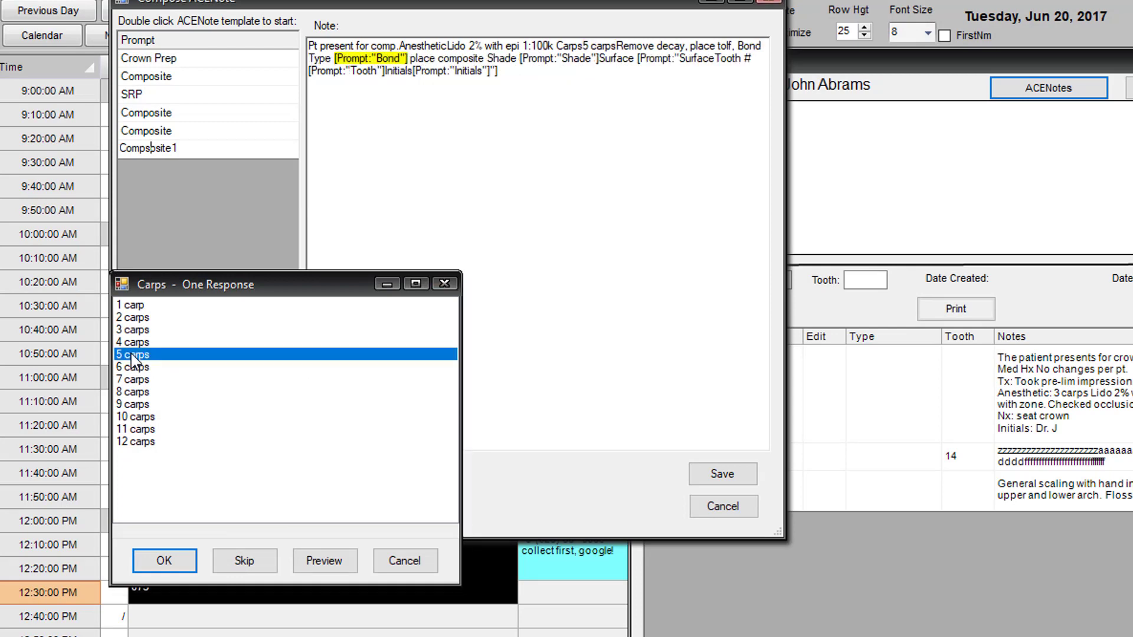
Answer the remaining note prompts with Bond A, shade B.1, tooth 4 and the default initials.
double_click(138, 307)
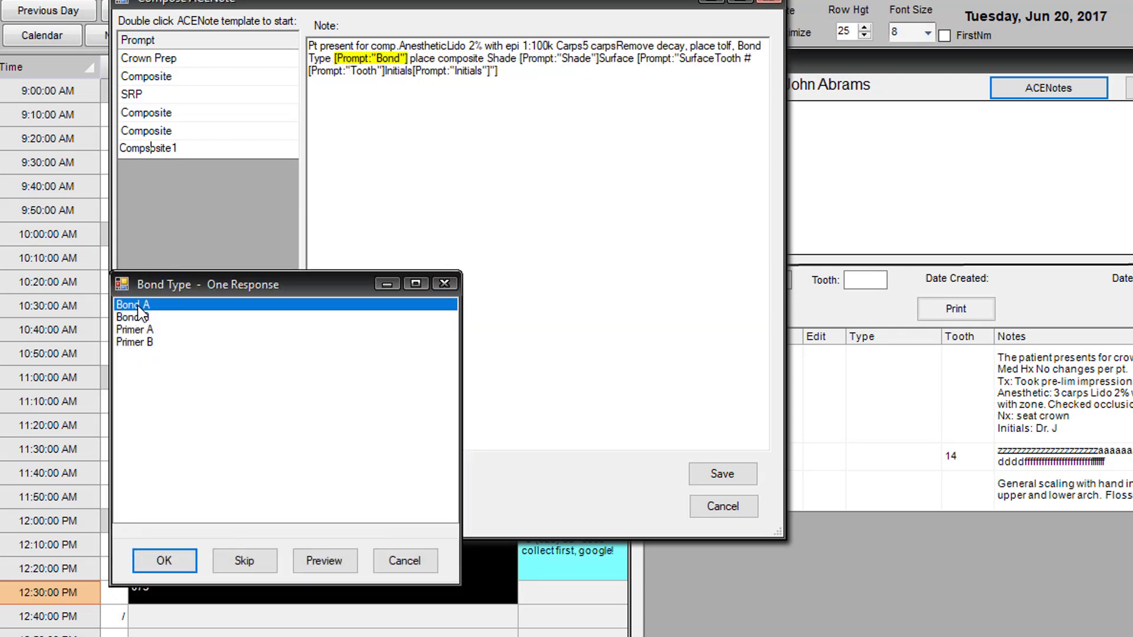
double_click(124, 345)
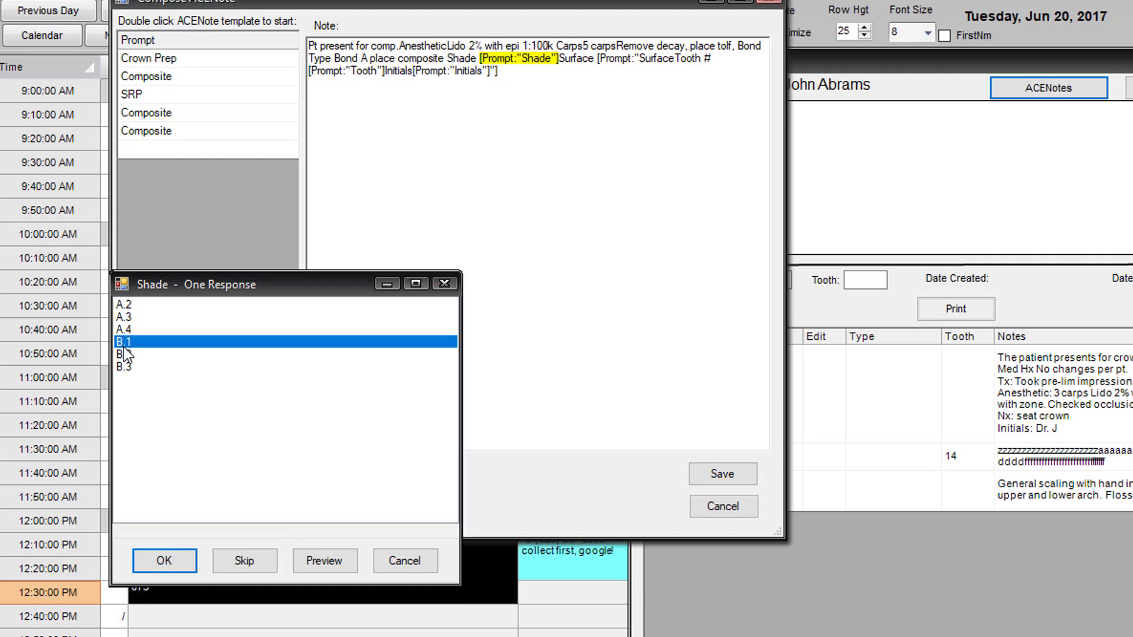
left_click(120, 348)
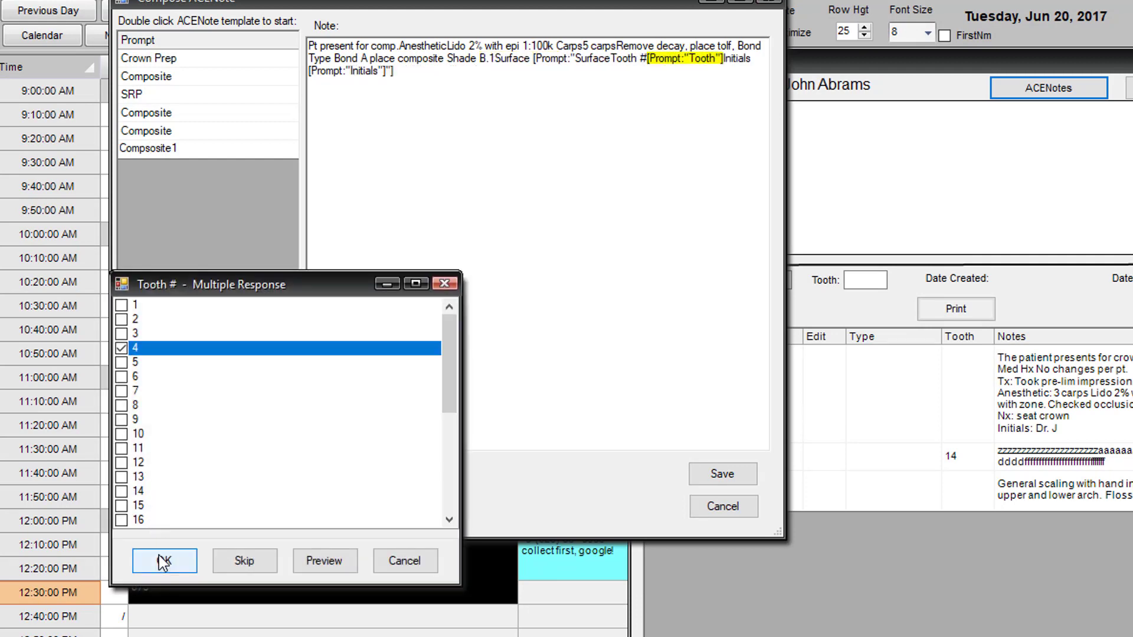
left_click(163, 561)
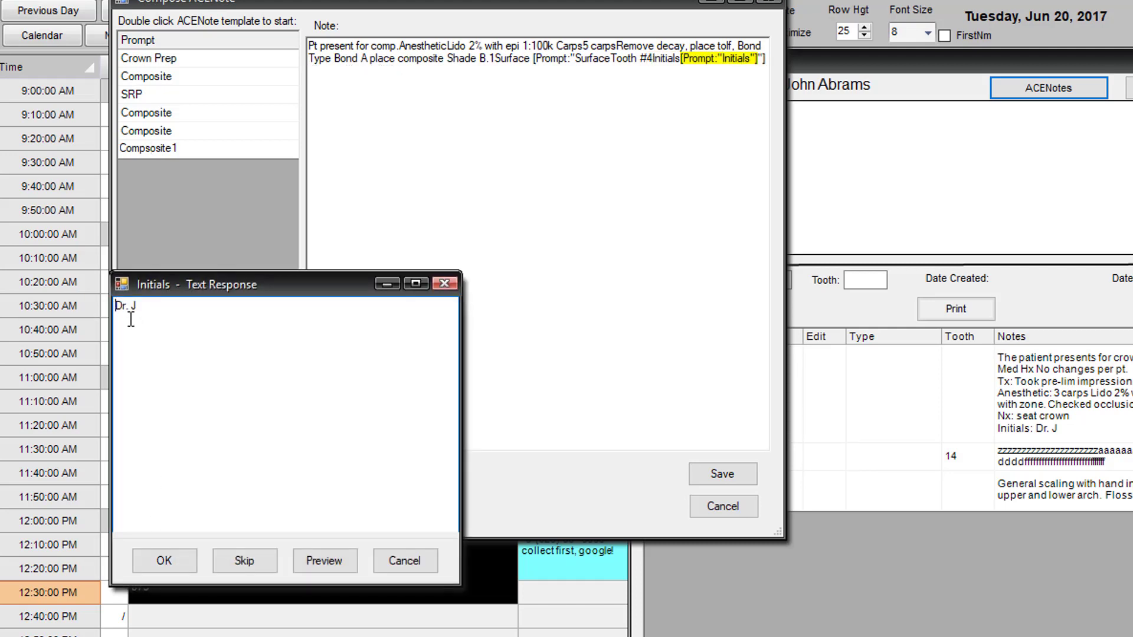
left_click(171, 566)
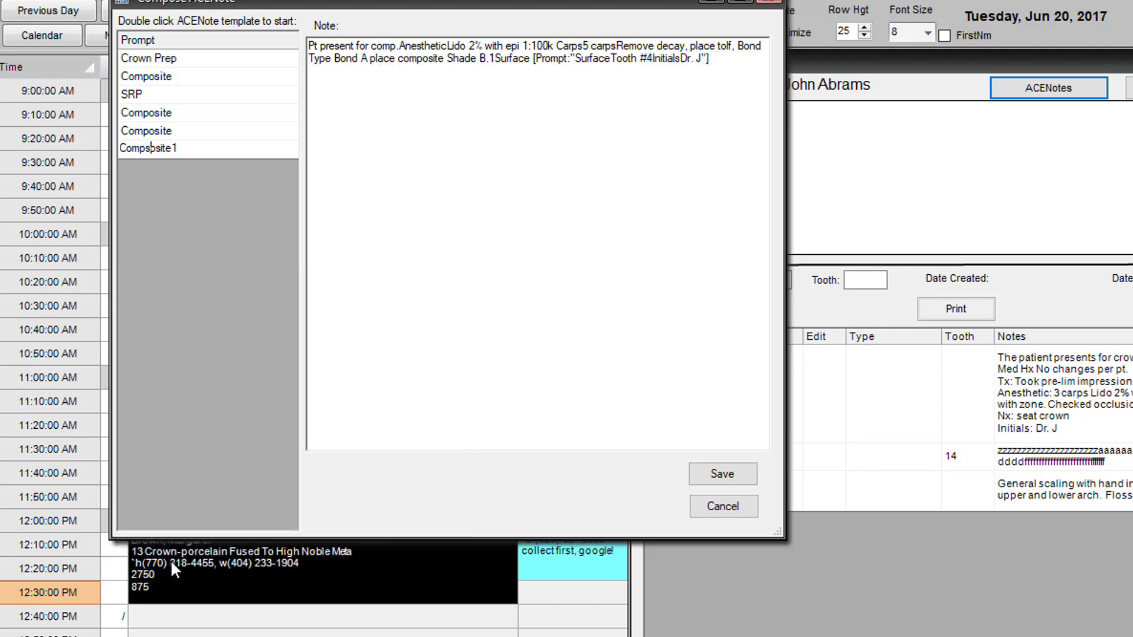